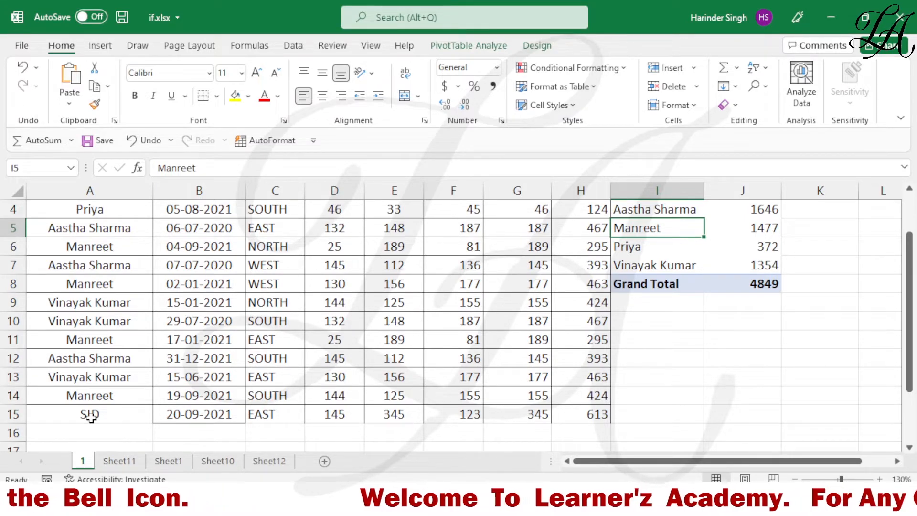
- Change the pivot table's data source to the range A1:H15 so it covers the new record in row 15
{"action": "left_click", "coordinate": [460, 47]}
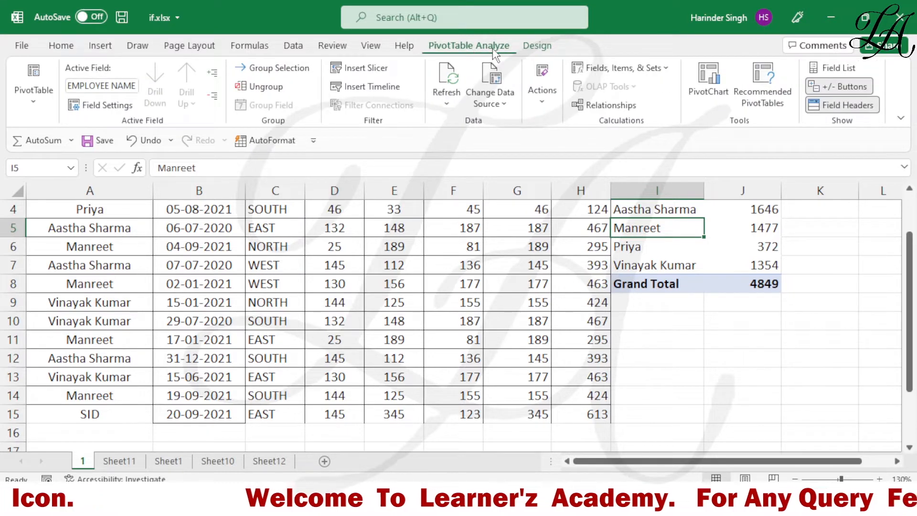
{"action": "left_click", "coordinate": [500, 92]}
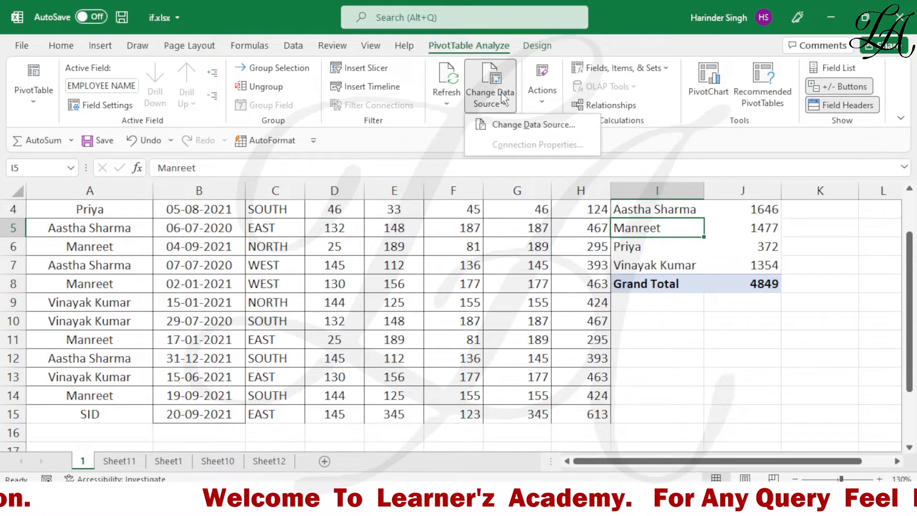
{"action": "left_click", "coordinate": [520, 127]}
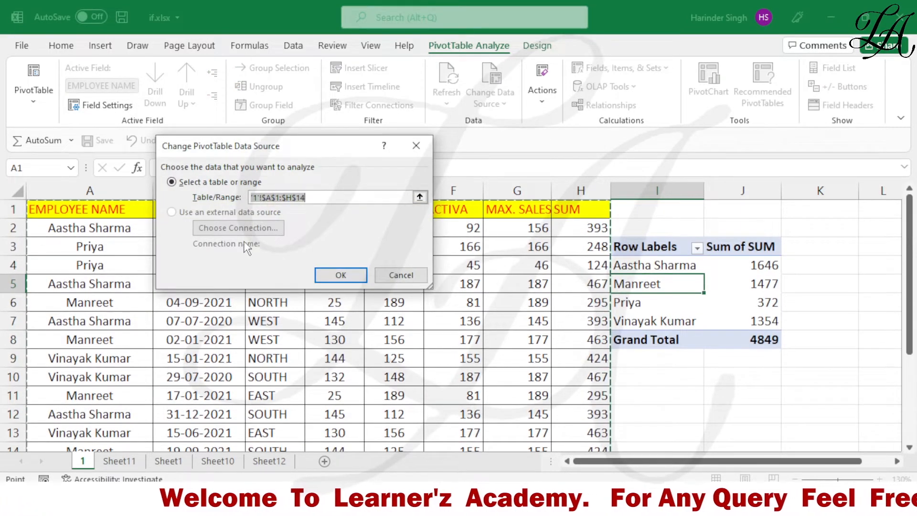
{"action": "scroll", "coordinate": [449, 323], "scroll_direction": "down", "scroll_amount": 2}
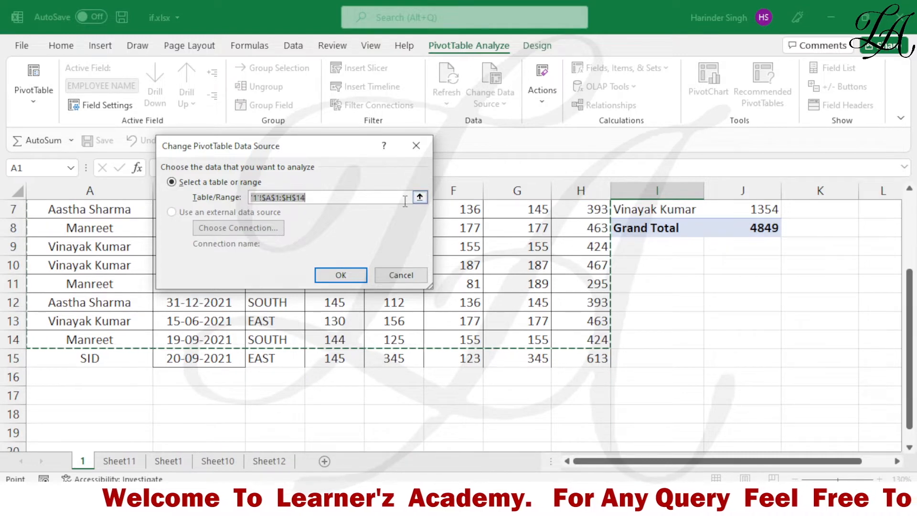
{"action": "left_click_drag", "start_coordinate": [389, 198], "coordinate": [246, 203]}
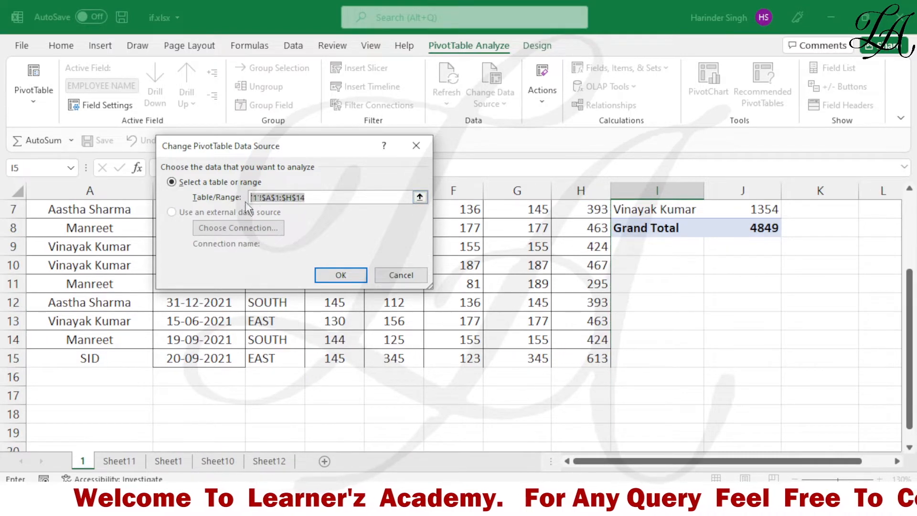
{"action": "key", "text": "BackSpace"}
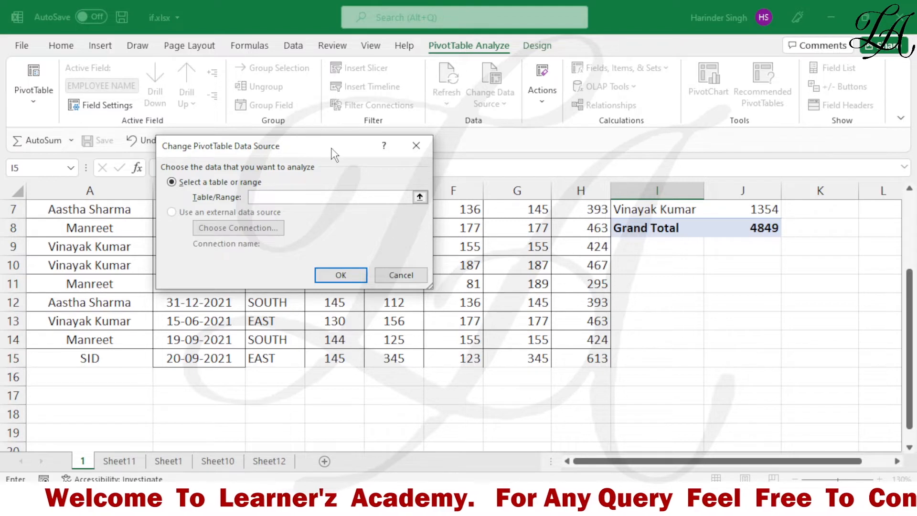
{"action": "left_click_drag", "start_coordinate": [334, 154], "coordinate": [854, 235]}
{"action": "scroll", "coordinate": [175, 308], "scroll_direction": "up", "scroll_amount": 2}
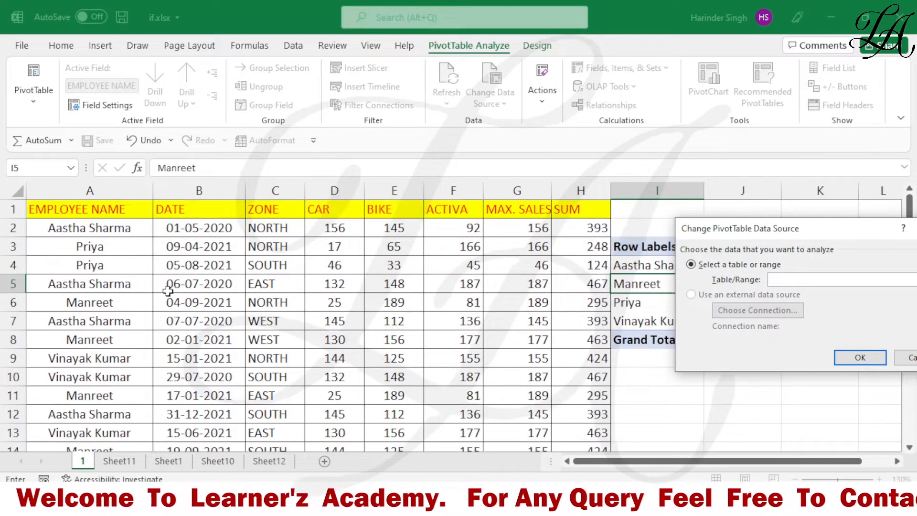
{"action": "left_click_drag", "start_coordinate": [79, 209], "coordinate": [576, 415]}
{"action": "left_click", "coordinate": [861, 358]}
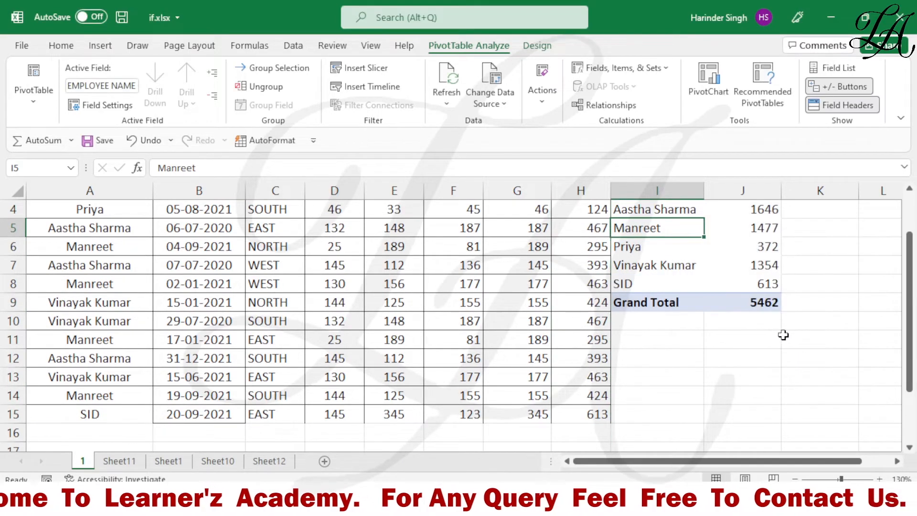
{"action": "left_click", "coordinate": [638, 284]}
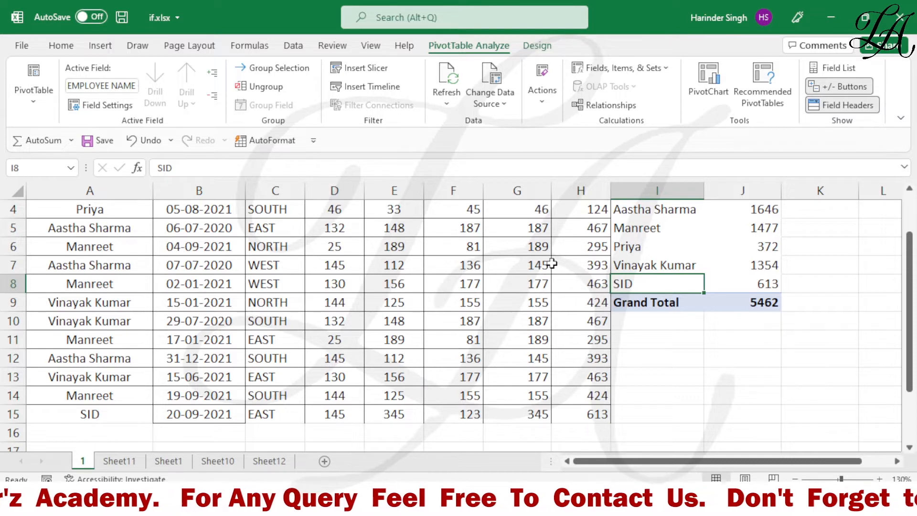
- Convert the sales data in A1:H15 into a table with headers
{"action": "scroll", "coordinate": [552, 263], "scroll_direction": "up", "scroll_amount": 1}
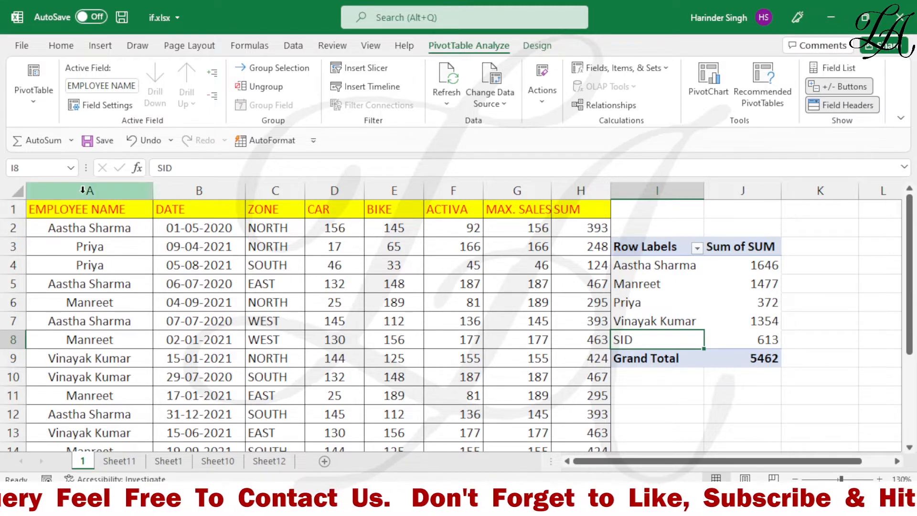
{"action": "left_click_drag", "start_coordinate": [98, 212], "coordinate": [596, 414]}
{"action": "left_click", "coordinate": [105, 46]}
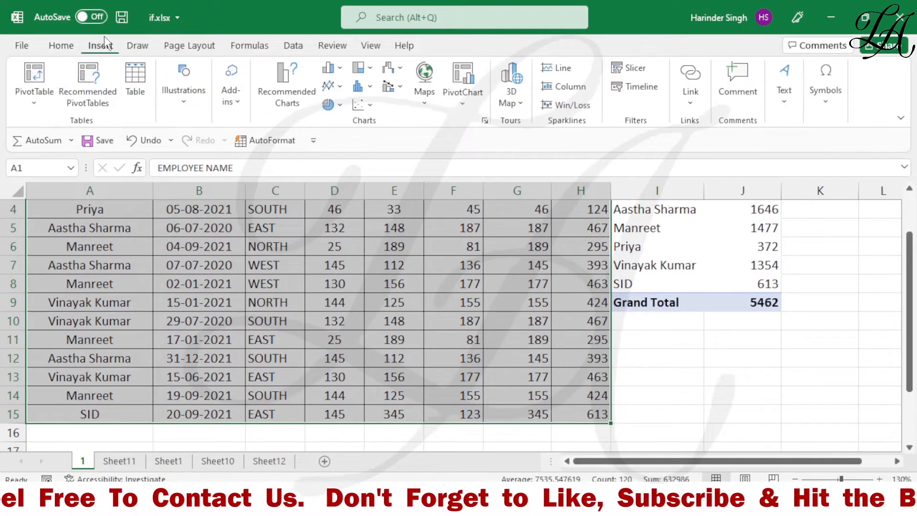
{"action": "left_click", "coordinate": [136, 77]}
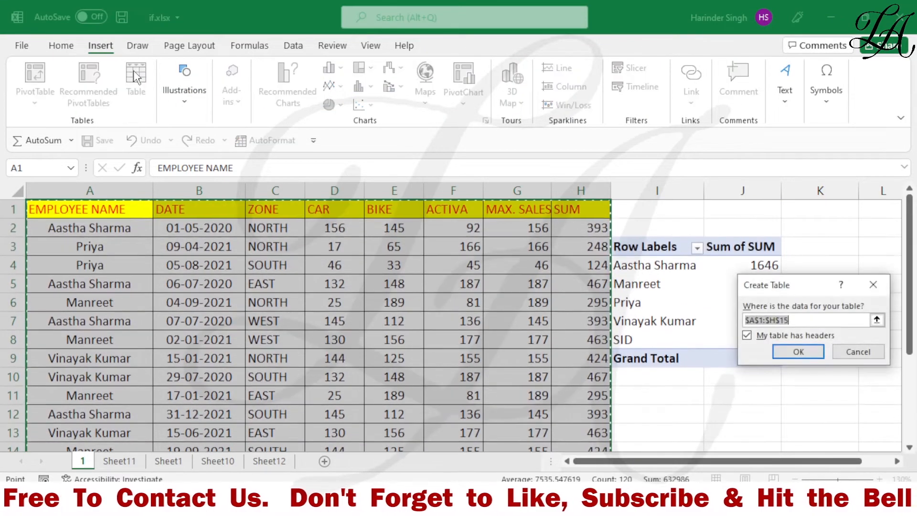
{"action": "left_click", "coordinate": [800, 353]}
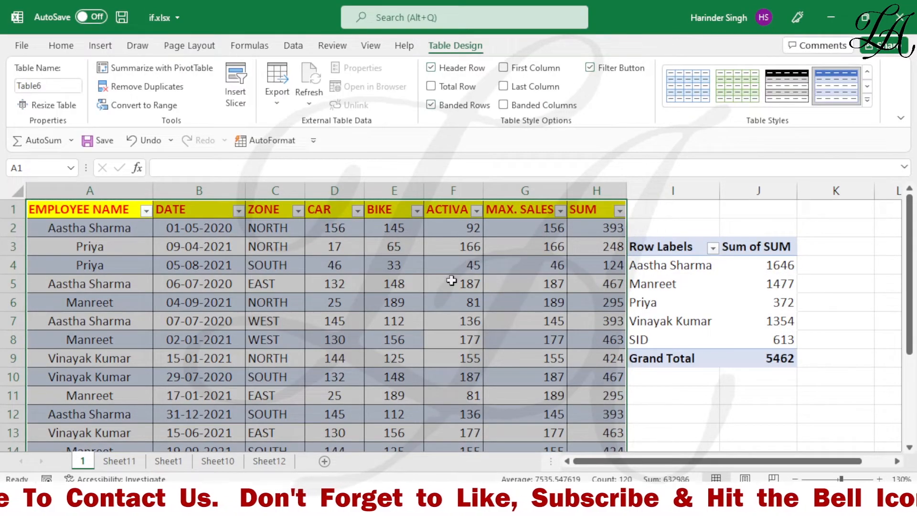
- Start a new record in row 16 with the employee's name, the date 21-09-2021 and the zone EAST
{"action": "scroll", "coordinate": [530, 277], "scroll_direction": "down", "scroll_amount": 2}
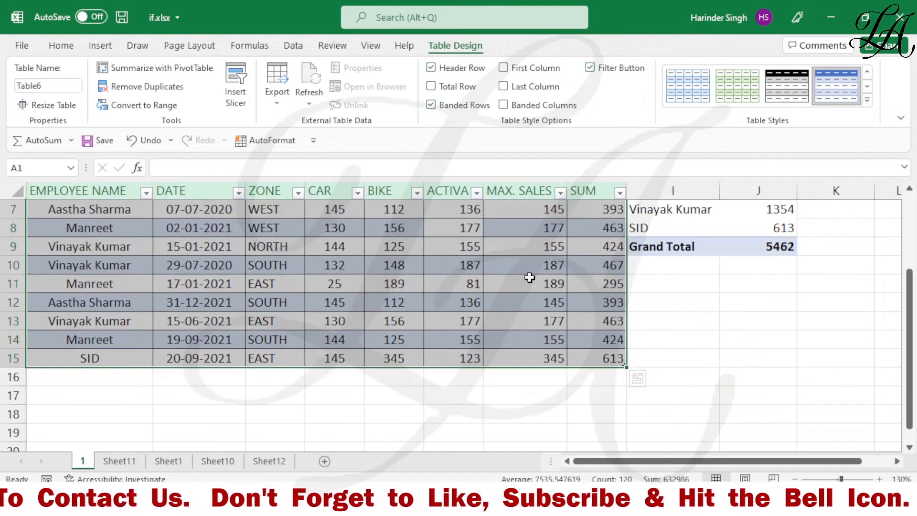
{"action": "left_click", "coordinate": [79, 379]}
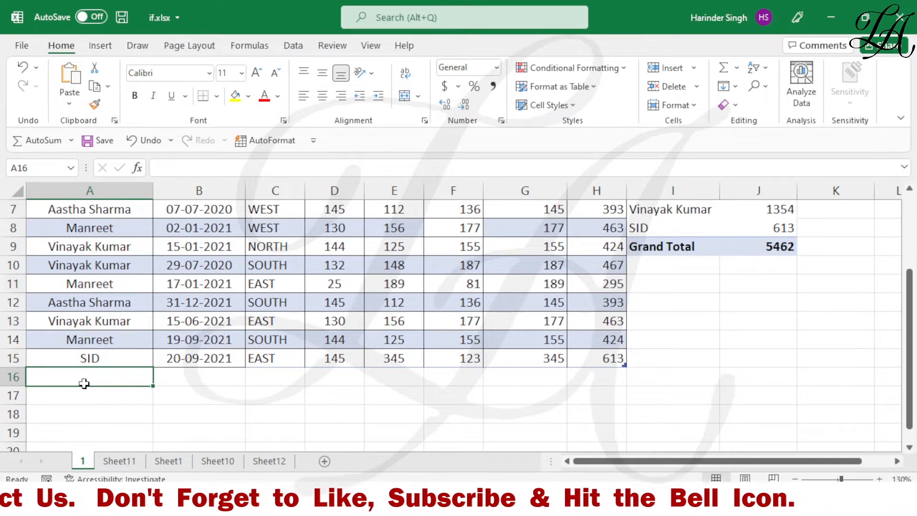
{"action": "type", "text": "ANAYA"}
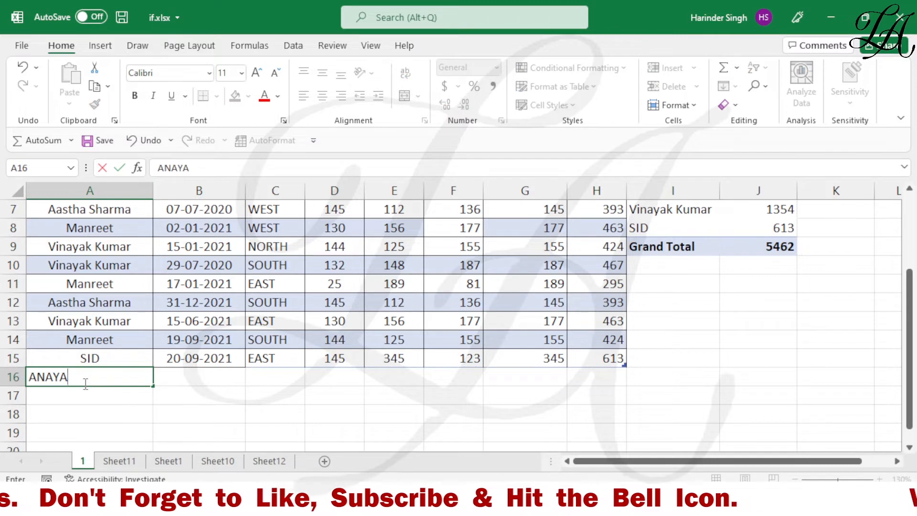
{"action": "key", "text": "Tab"}
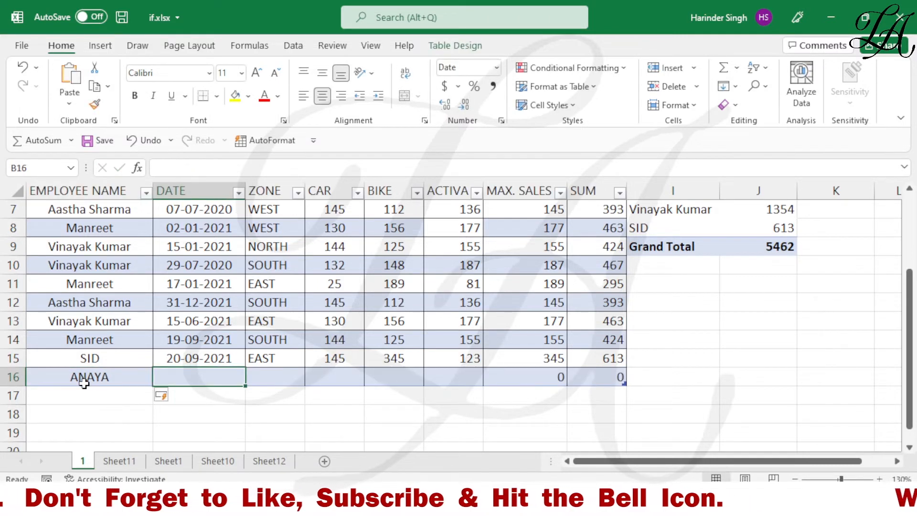
{"action": "left_click", "coordinate": [235, 362]}
{"action": "left_click_drag", "start_coordinate": [246, 368], "coordinate": [248, 382]}
{"action": "left_click", "coordinate": [282, 363]}
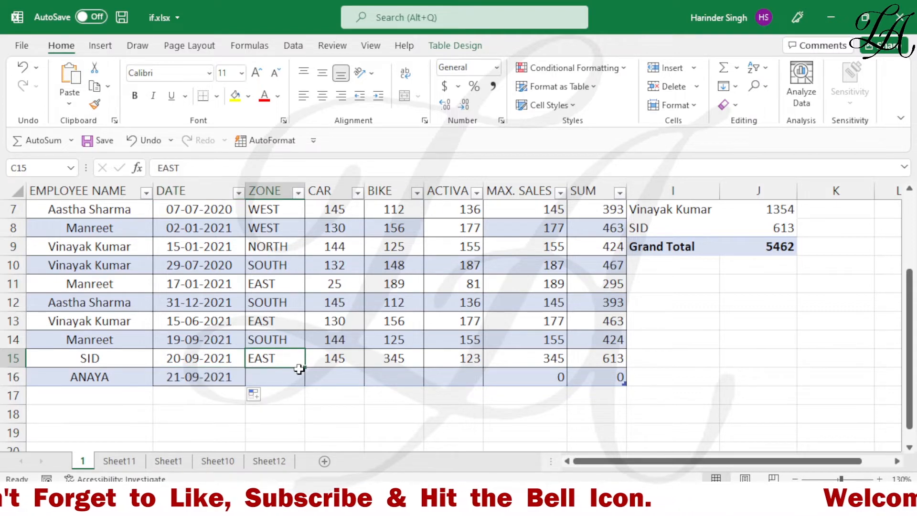
{"action": "mouse_move", "coordinate": [304, 368]}
{"action": "left_mouse_down"}
{"action": "mouse_move", "coordinate": [304, 392]}
{"action": "mouse_move", "coordinate": [310, 380]}
{"action": "left_mouse_up"}
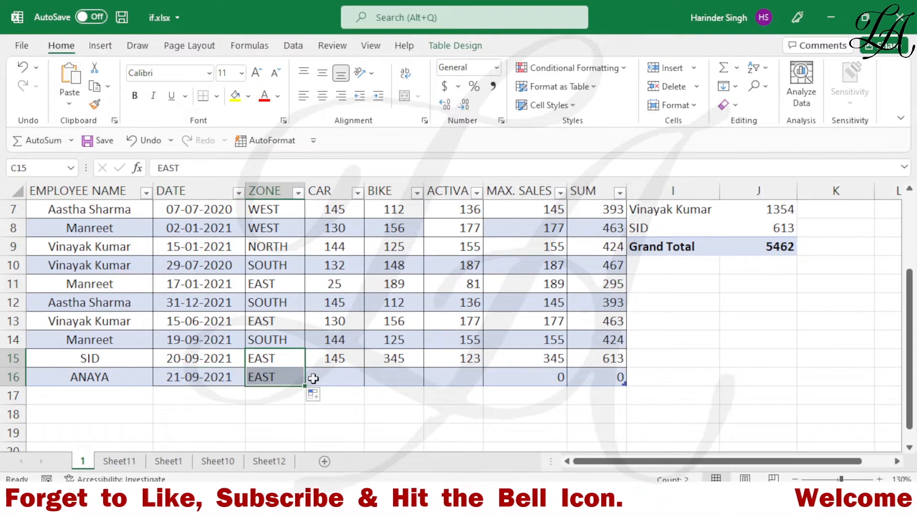
- Enter the sales figures in row 16: CAR 123, BIKE 456 and ACTIVA 345
{"action": "left_click", "coordinate": [311, 377]}
{"action": "type", "text": "123"}
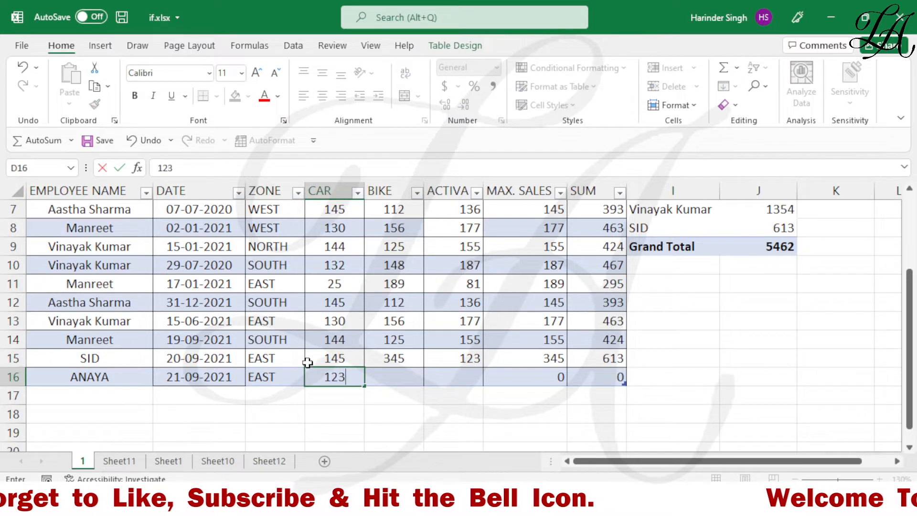
{"action": "key", "text": "Tab"}
{"action": "type", "text": "456"}
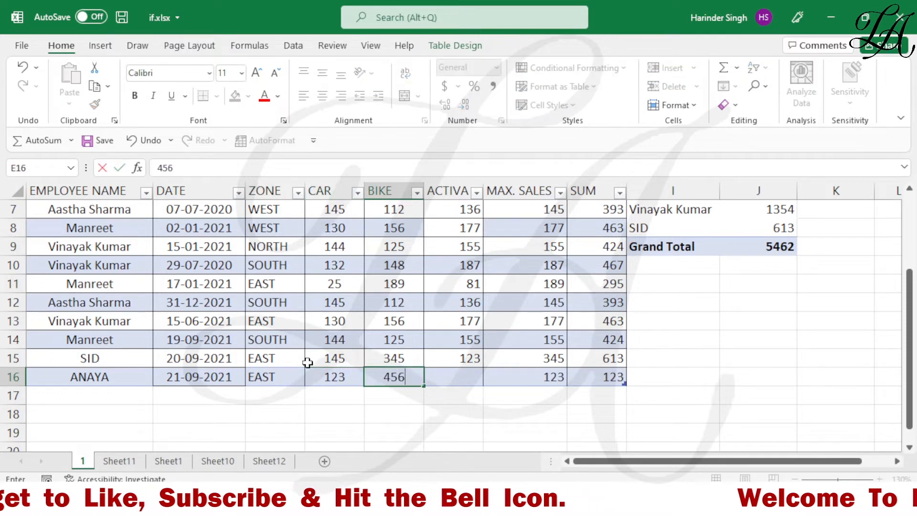
{"action": "key", "text": "Tab"}
{"action": "type", "text": "3"}
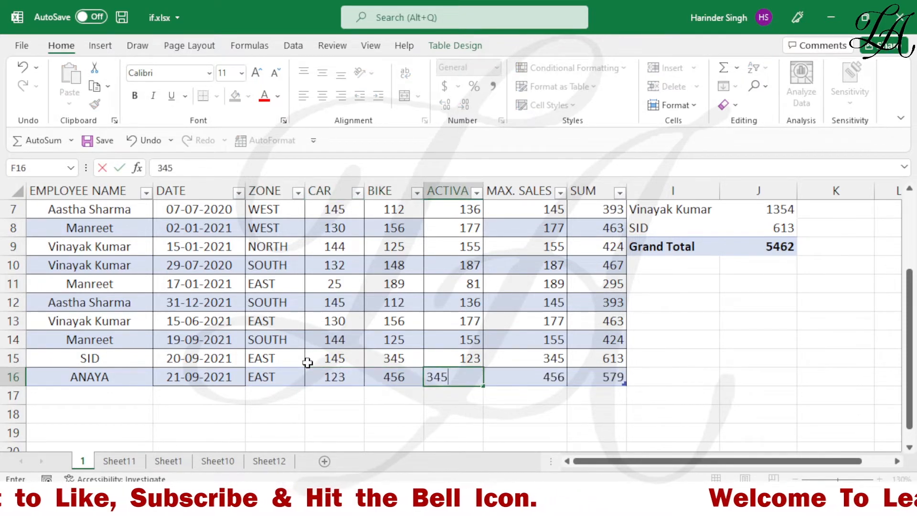
{"action": "key", "text": "Tab"}
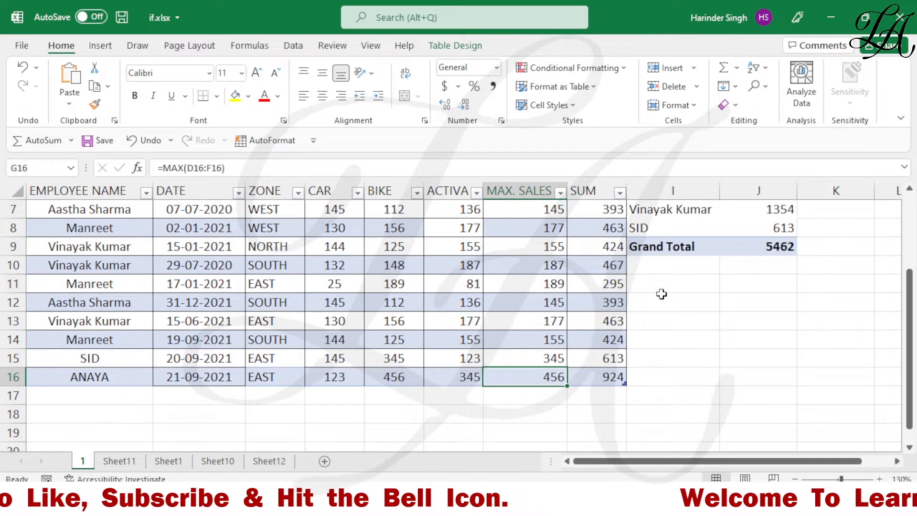
- Refresh the pivot table and check the new employee's row and sum in it
{"action": "scroll", "coordinate": [681, 290], "scroll_direction": "up", "scroll_amount": 2}
{"action": "right_click", "coordinate": [681, 303]}
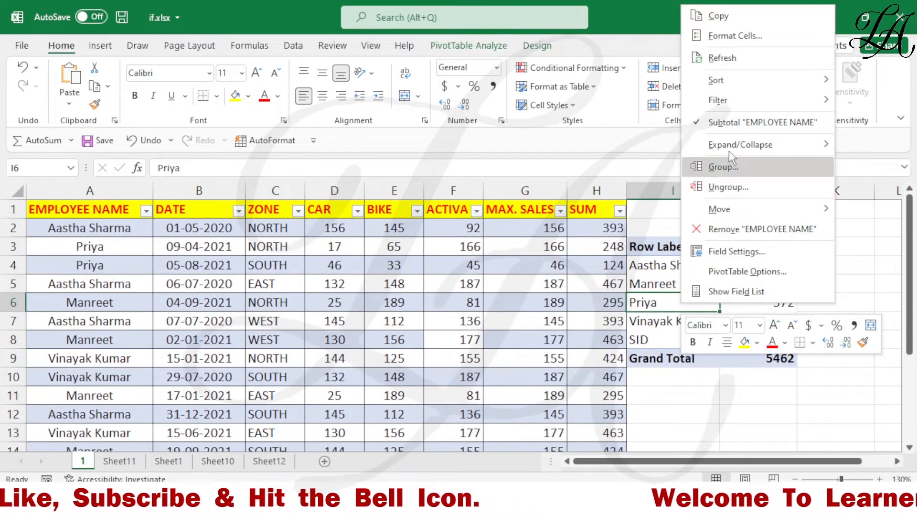
{"action": "left_click", "coordinate": [753, 60]}
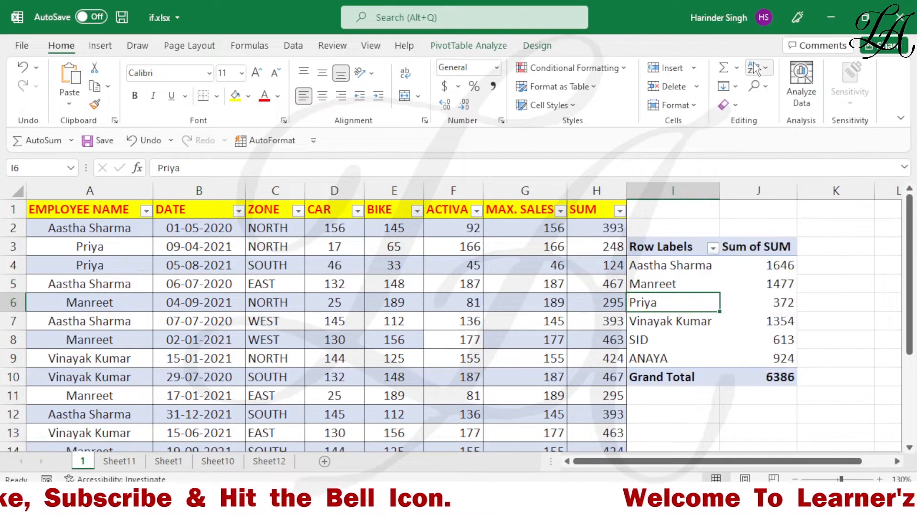
{"action": "left_click", "coordinate": [659, 359]}
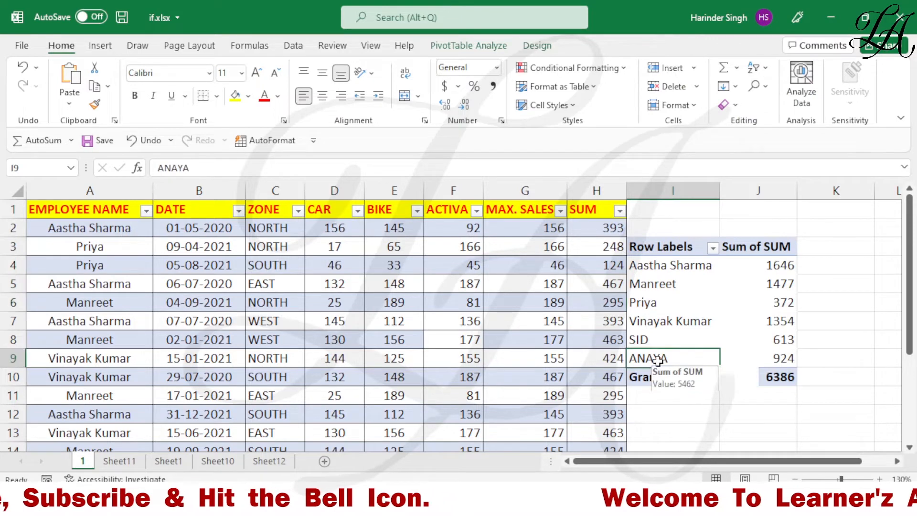
{"action": "left_click", "coordinate": [780, 358]}
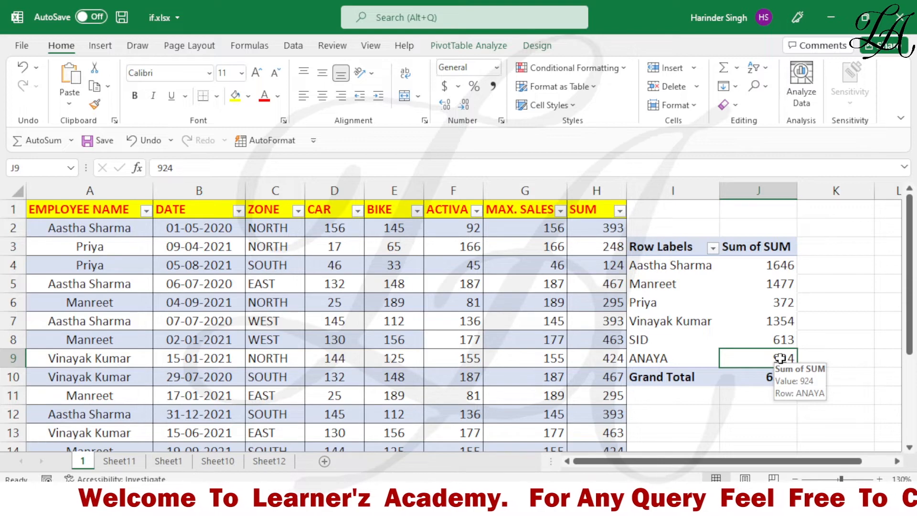
- Undo the pivot table refresh and all the entries made in row 16
{"action": "key", "text": "ctrl+z"}
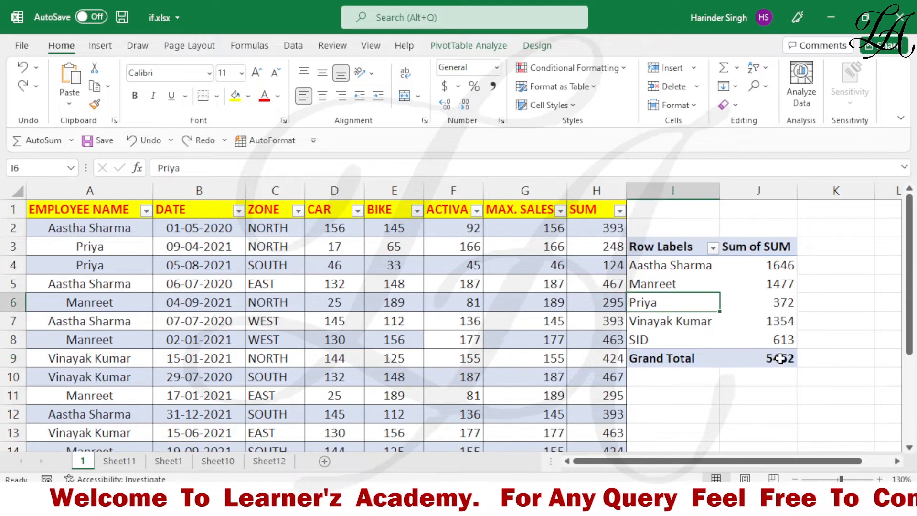
{"action": "key", "text": "ctrl+z"}
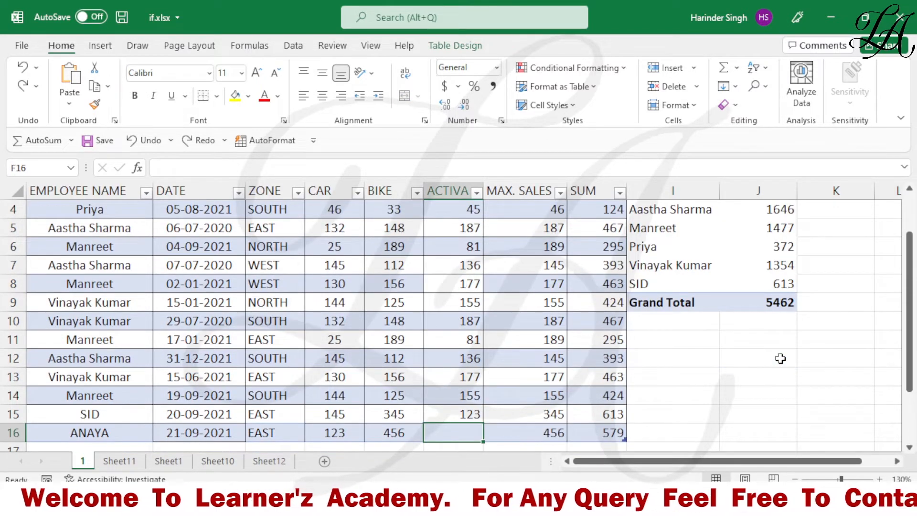
{"action": "key", "text": "ctrl+z"}
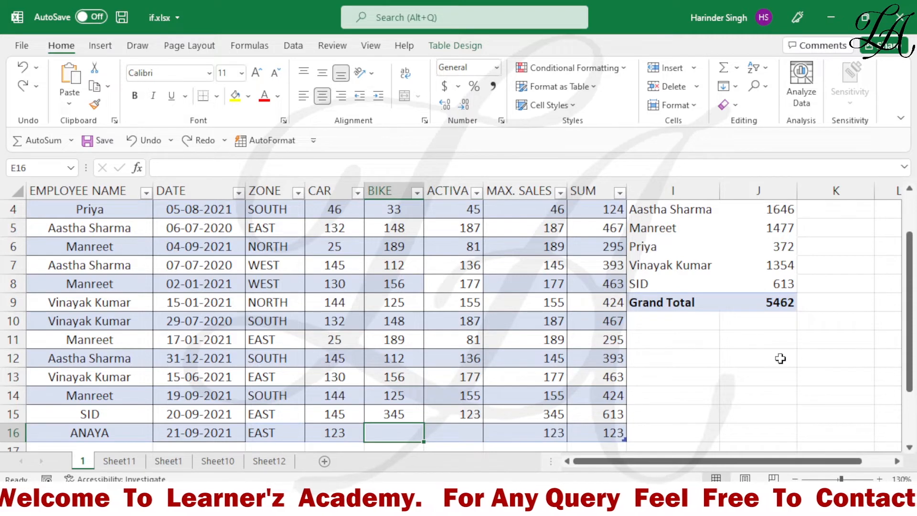
{"action": "key", "text": "ctrl+z"}
{"action": "key", "text": "ctrl+z"}
{"action": "key", "text": "ctrl+z"}
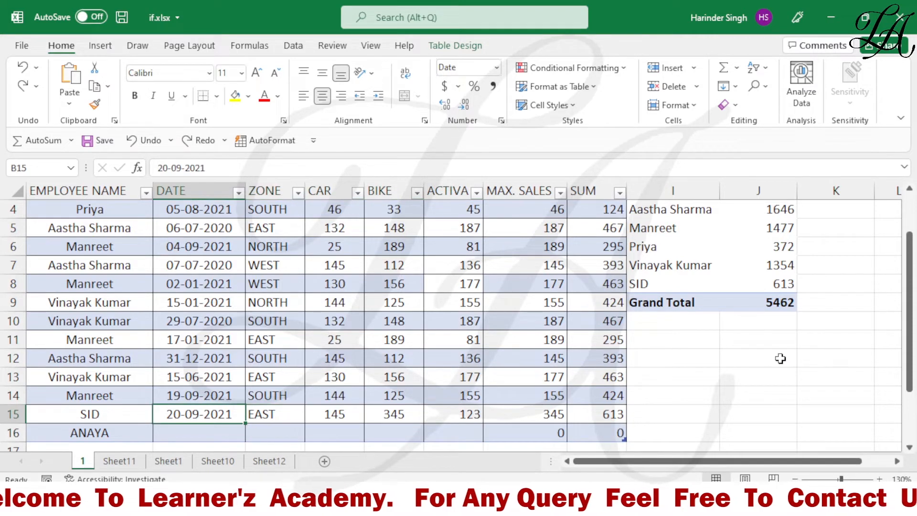
{"action": "key", "text": "ctrl+z"}
{"action": "key", "text": "ctrl+z"}
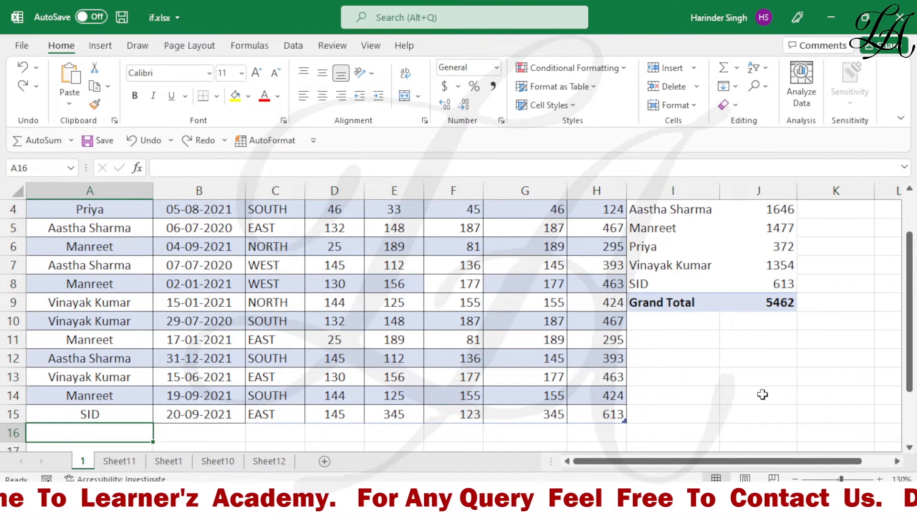
- Delete the entire pivot table in I3:J9 beside the sales table
{"action": "scroll", "coordinate": [448, 393], "scroll_direction": "up", "scroll_amount": 1}
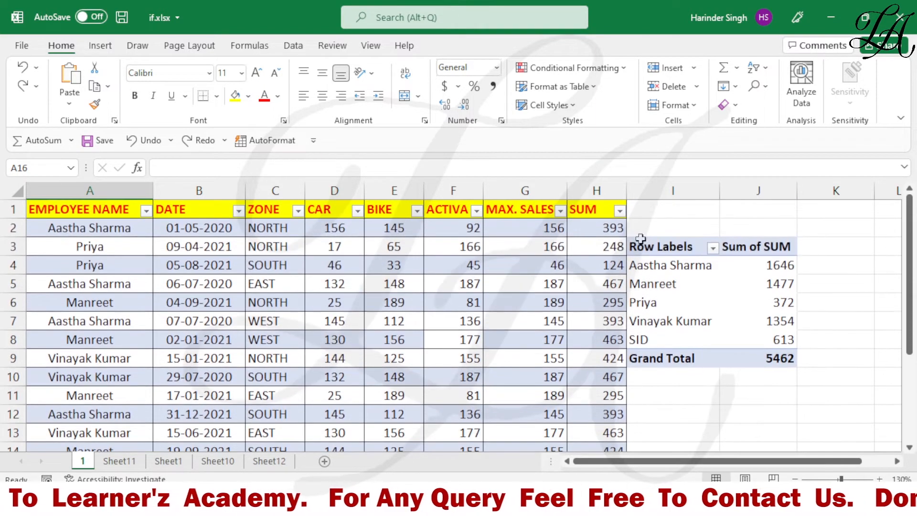
{"action": "left_click", "coordinate": [666, 246]}
{"action": "left_click_drag", "start_coordinate": [666, 246], "coordinate": [786, 358]}
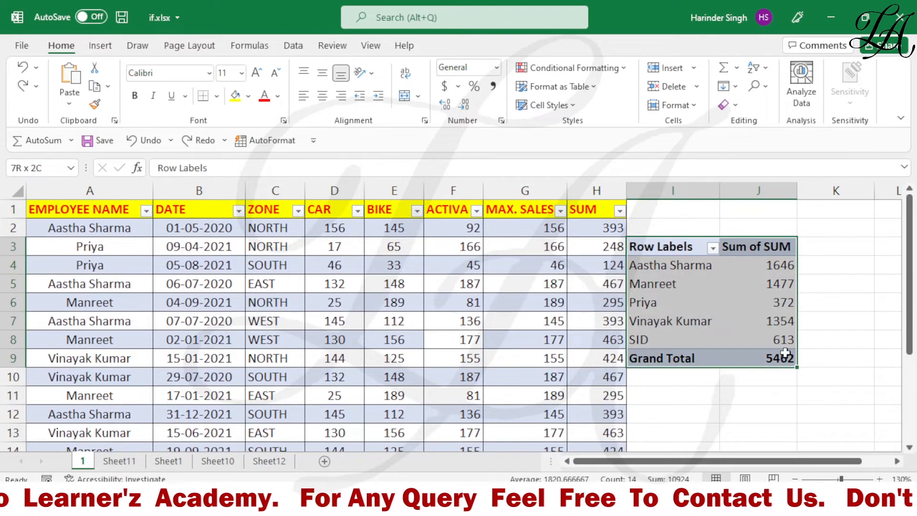
{"action": "key", "text": "Delete"}
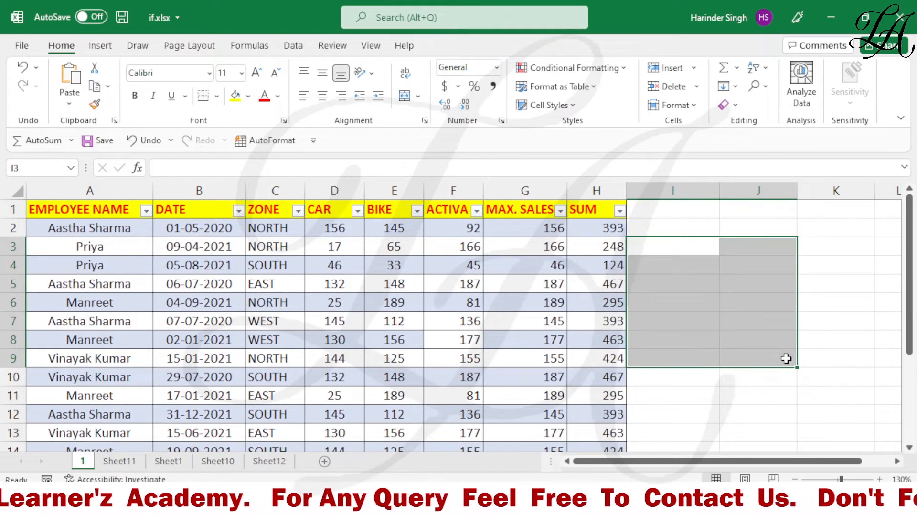
- Undo the conversion of the sales data into an Excel table and delete the pivot table in I3:J9
{"action": "key", "text": "ctrl+z"}
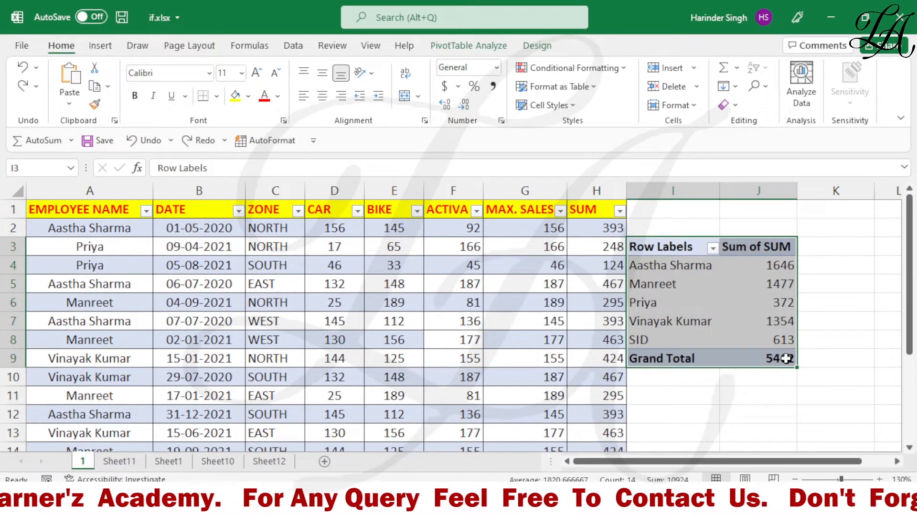
{"action": "key", "text": "ctrl+z"}
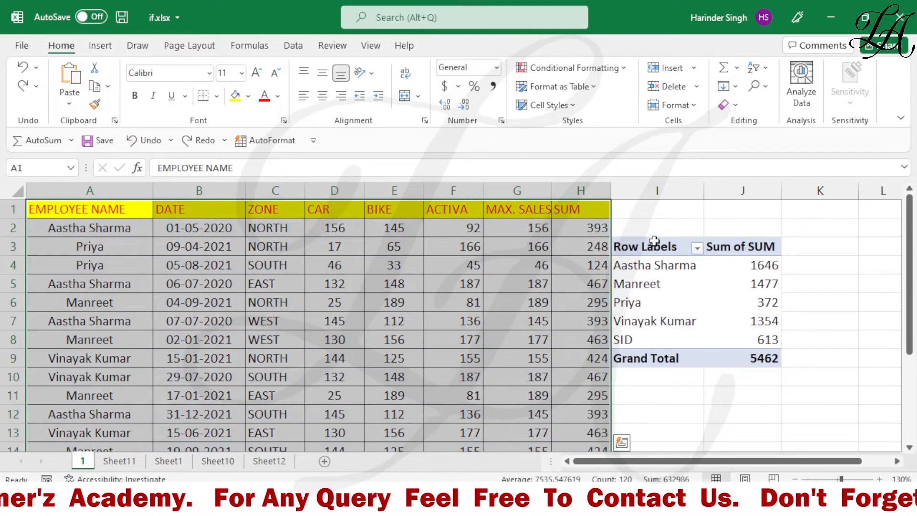
{"action": "left_click_drag", "start_coordinate": [647, 242], "coordinate": [774, 357]}
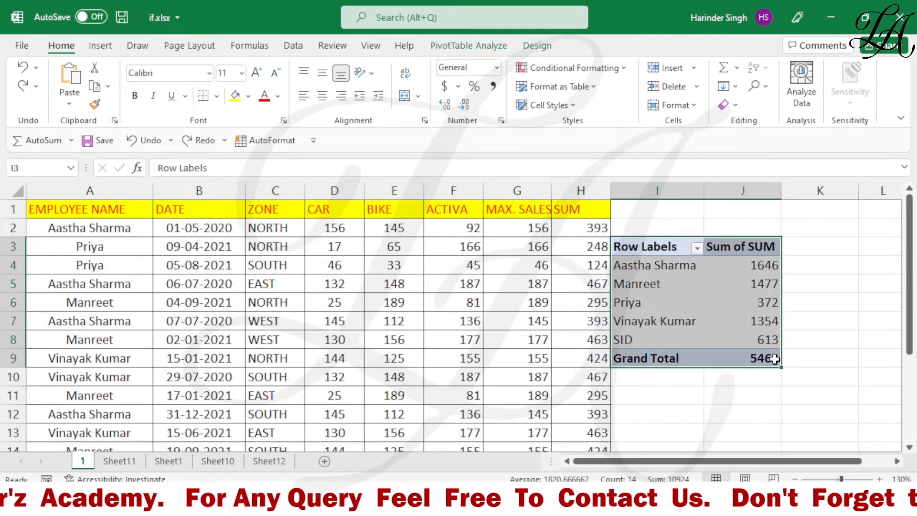
{"action": "key", "text": "Delete"}
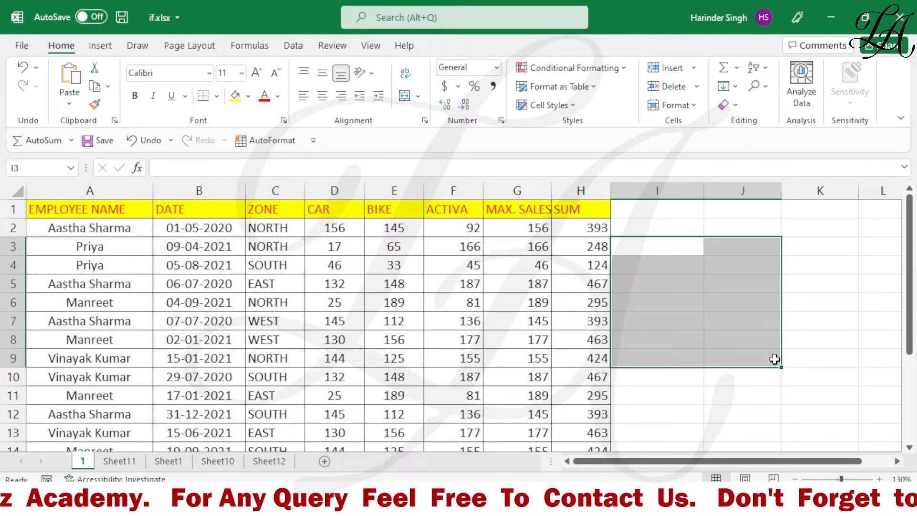
{"action": "left_click", "coordinate": [664, 231]}
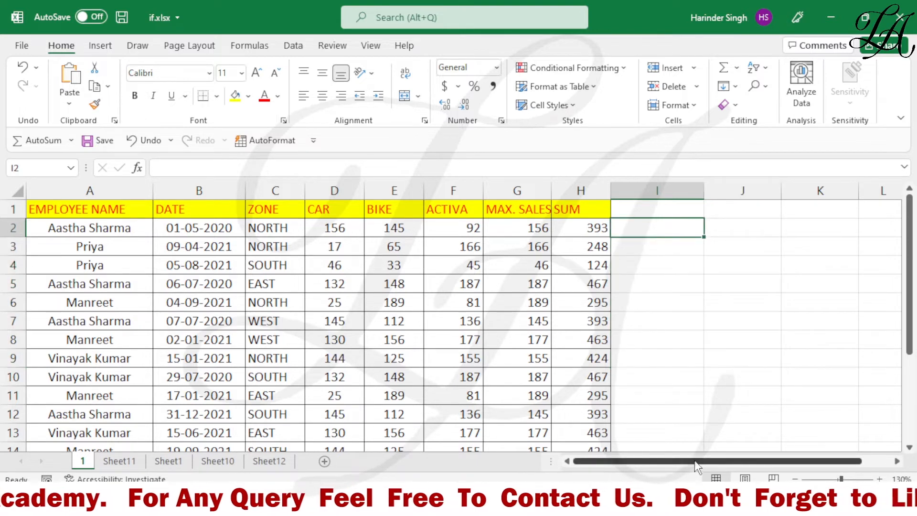
- Select the empty cell J3 beside the sales data
{"action": "left_click_drag", "start_coordinate": [693, 462], "coordinate": [712, 461]}
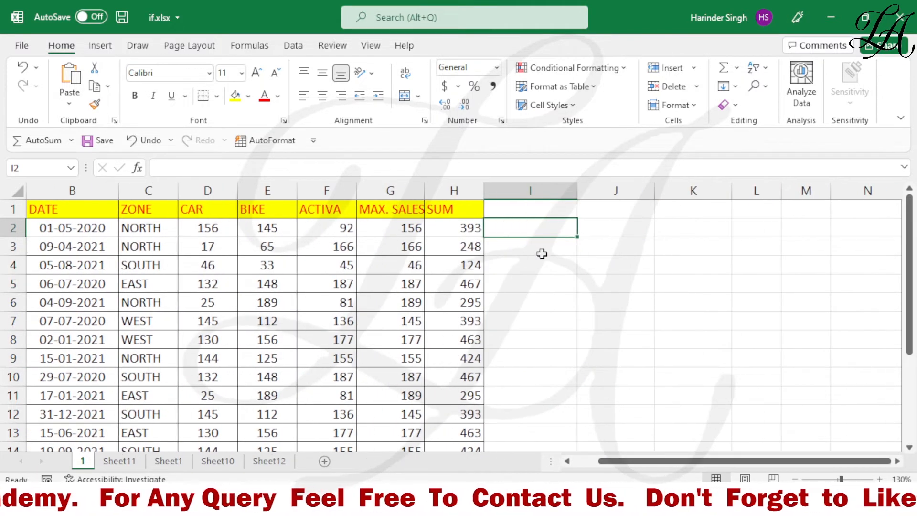
{"action": "left_click", "coordinate": [573, 244]}
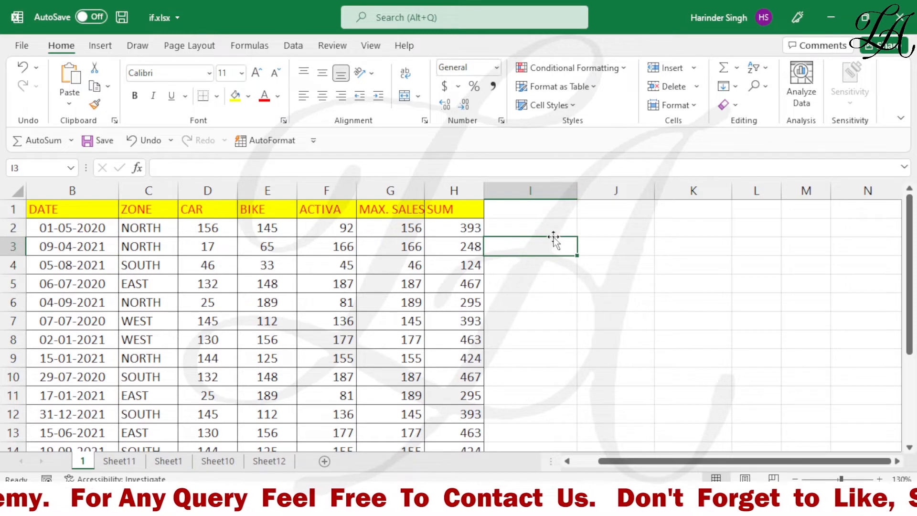
{"action": "left_click", "coordinate": [606, 248]}
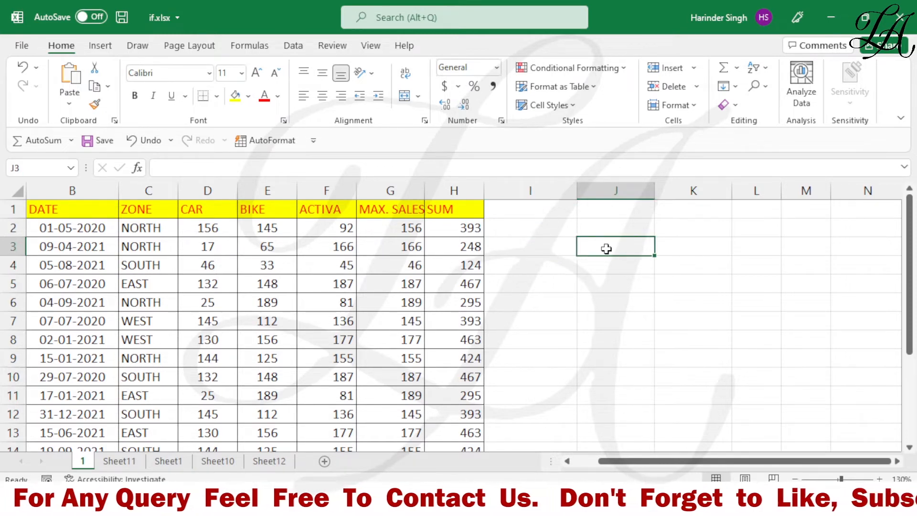
{"action": "left_click", "coordinate": [253, 46]}
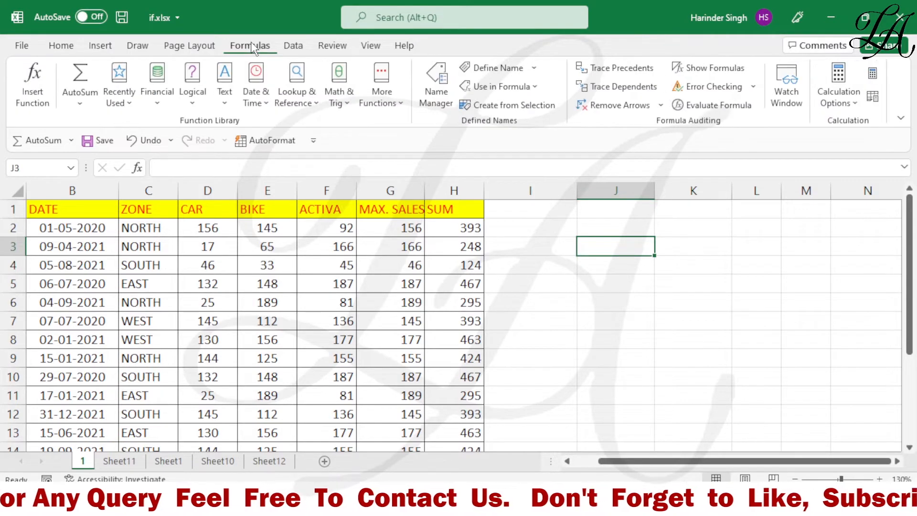
{"action": "left_click", "coordinate": [440, 86]}
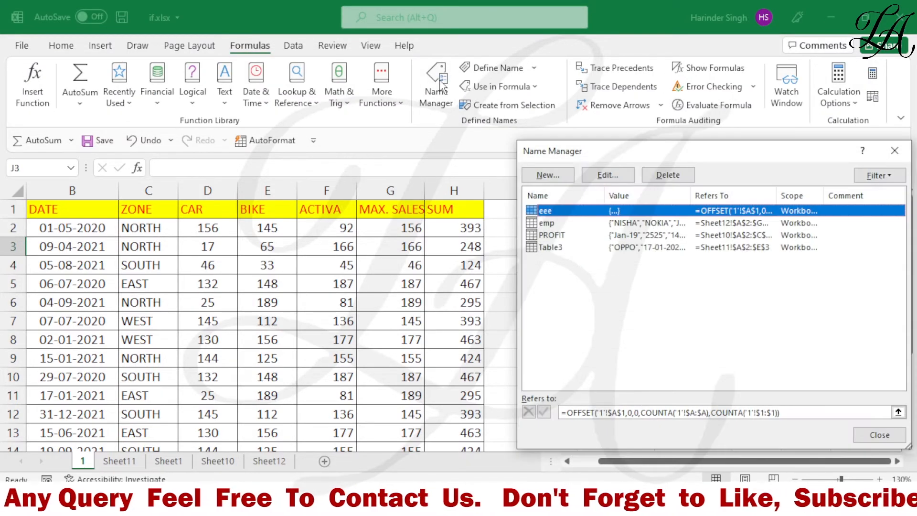
{"action": "left_click", "coordinate": [543, 176]}
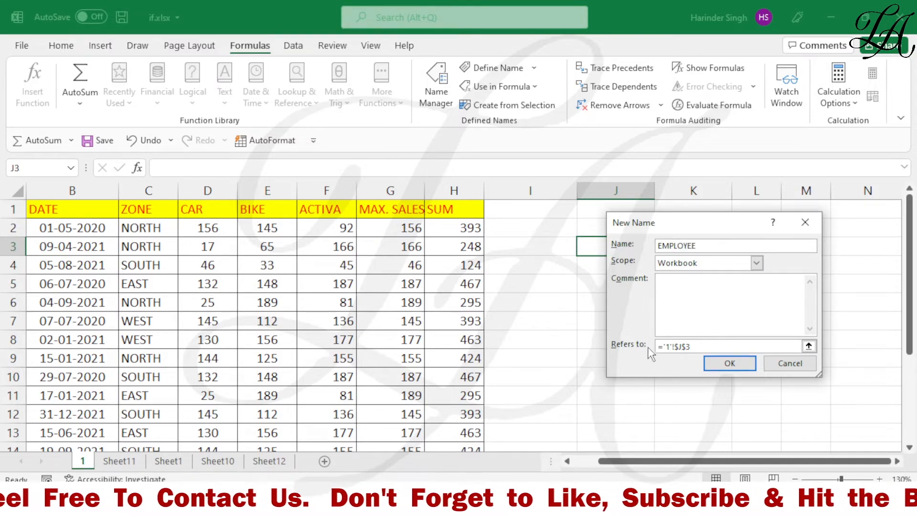
{"action": "left_click", "coordinate": [698, 345]}
{"action": "double_click", "coordinate": [698, 345]}
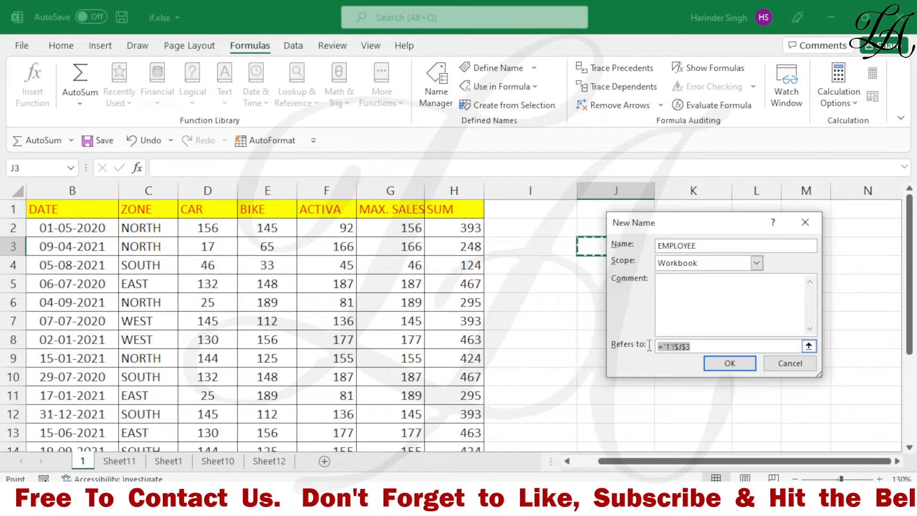
{"action": "left_click", "coordinate": [784, 364]}
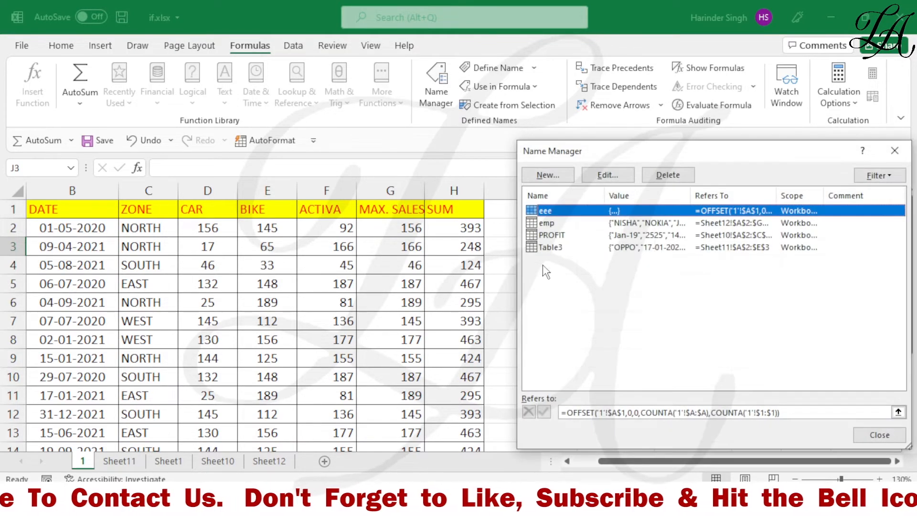
{"action": "left_click", "coordinate": [892, 154]}
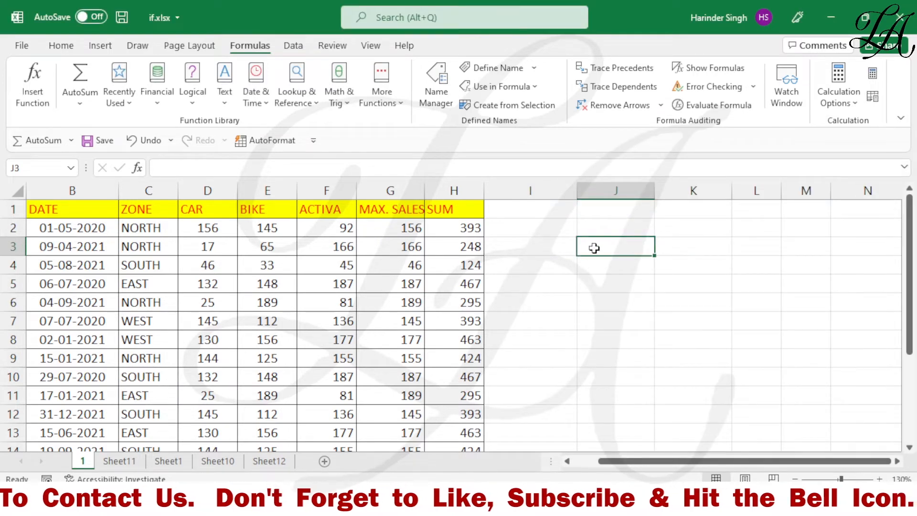
- Start an OFFSET formula in J3 with the absolute reference $A$1 as its starting cell
{"action": "type", "text": "=O"}
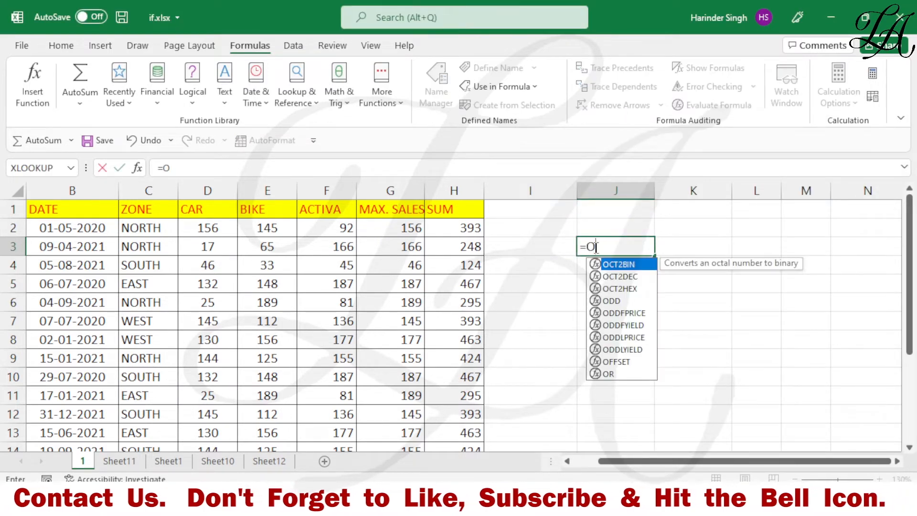
{"action": "type", "text": "FFSET("}
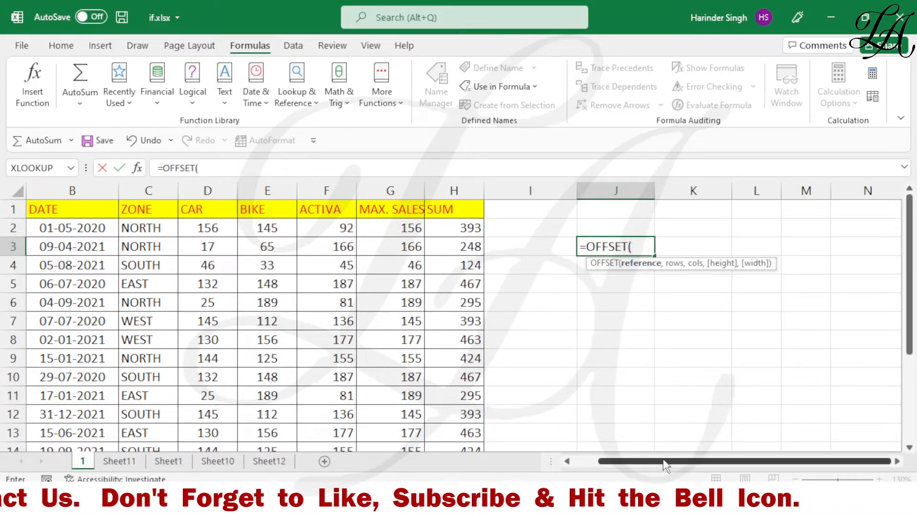
{"action": "left_click_drag", "start_coordinate": [663, 459], "coordinate": [638, 459]}
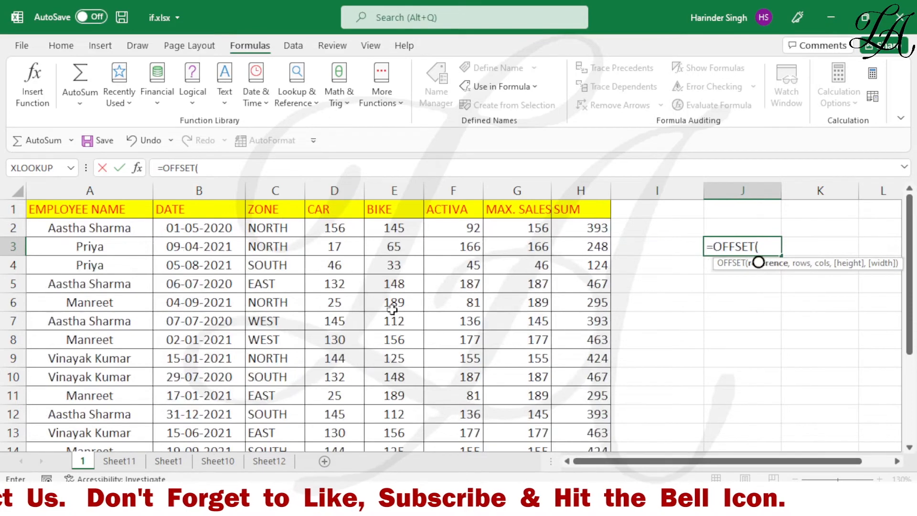
{"action": "left_click", "coordinate": [92, 211]}
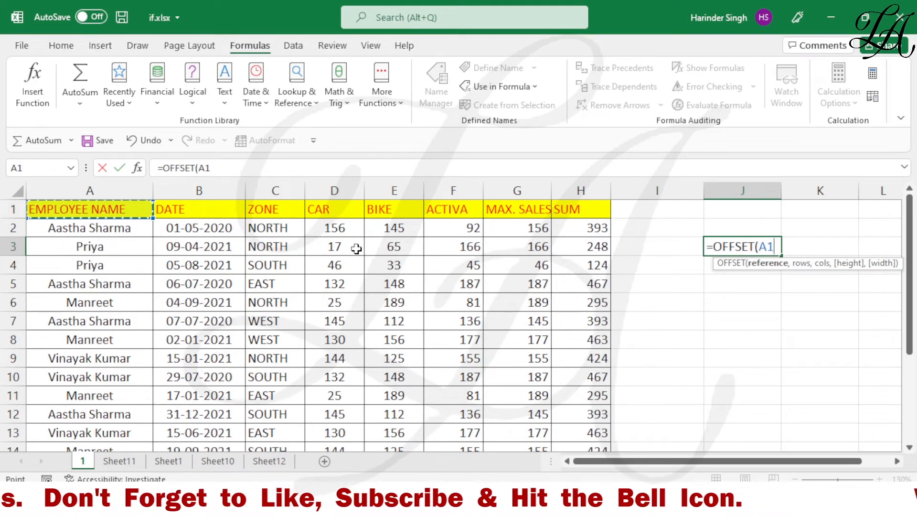
{"action": "type", "text": ","}
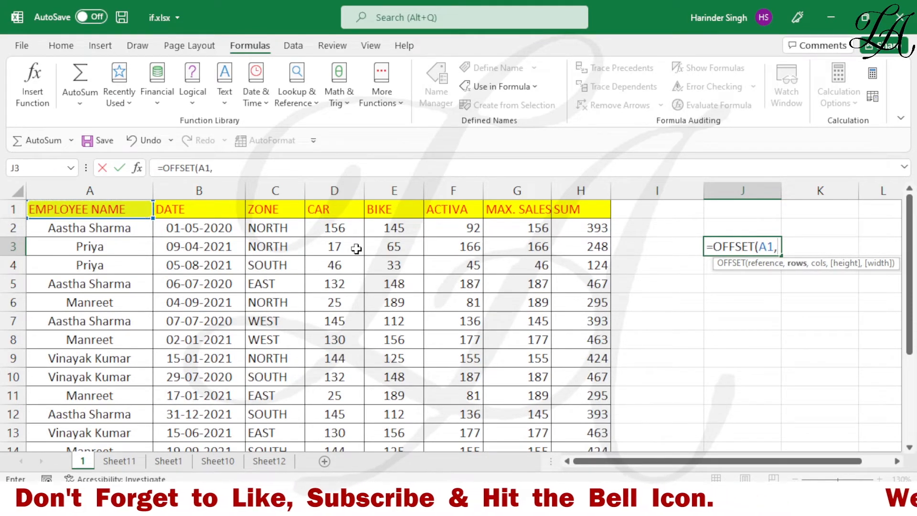
{"action": "key", "text": "Left"}
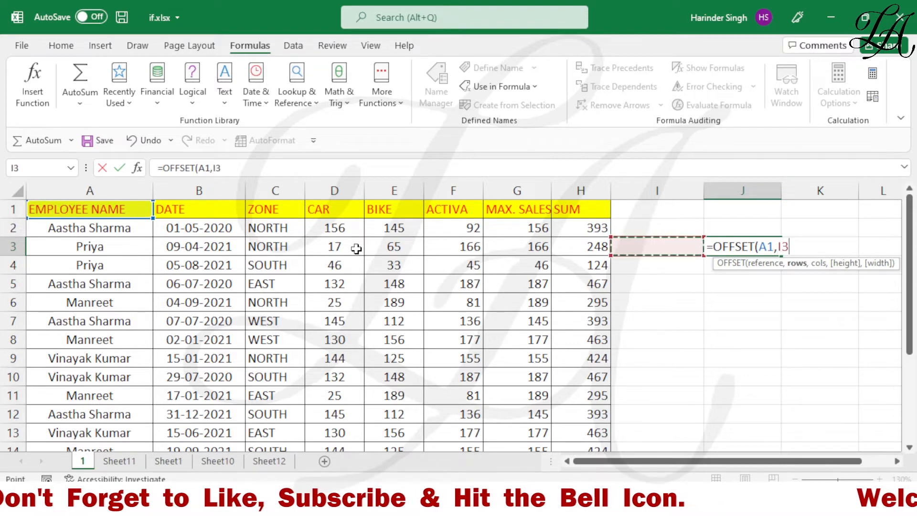
{"action": "key", "text": "BackSpace"}
{"action": "key", "text": "BackSpace"}
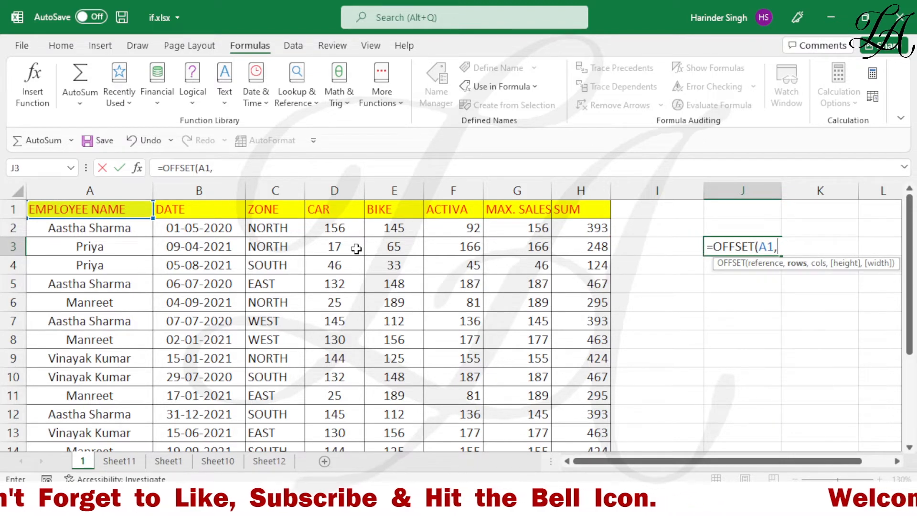
{"action": "left_click", "coordinate": [764, 246]}
{"action": "key", "text": "F4"}
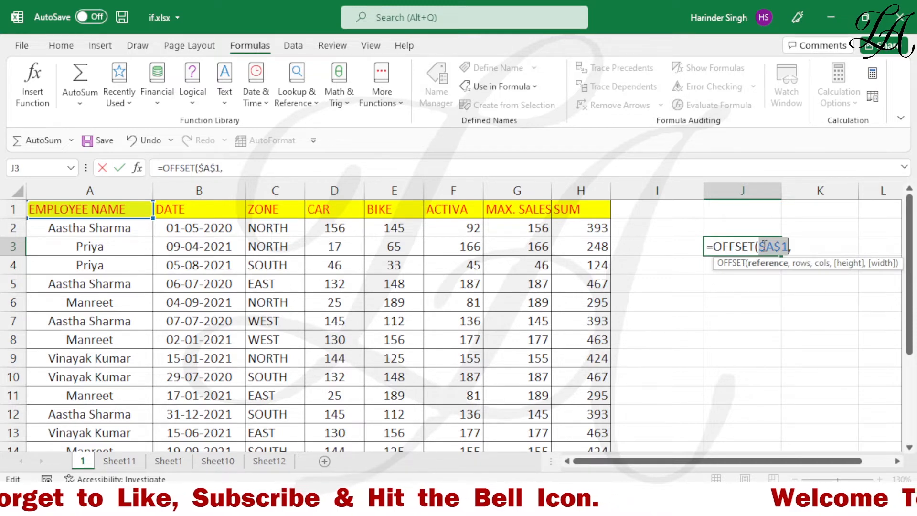
- Set both the rows and cols arguments of the OFFSET formula to 0
{"action": "left_click", "coordinate": [805, 247]}
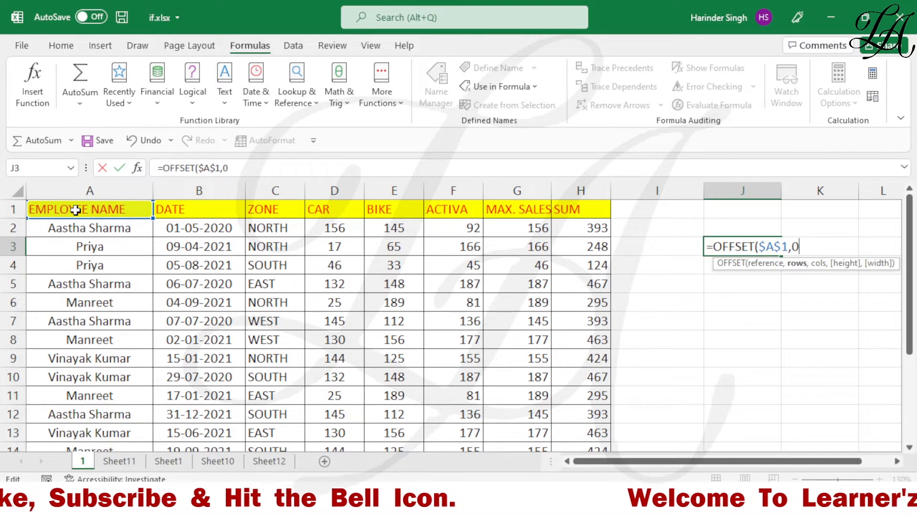
{"action": "type", "text": ","}
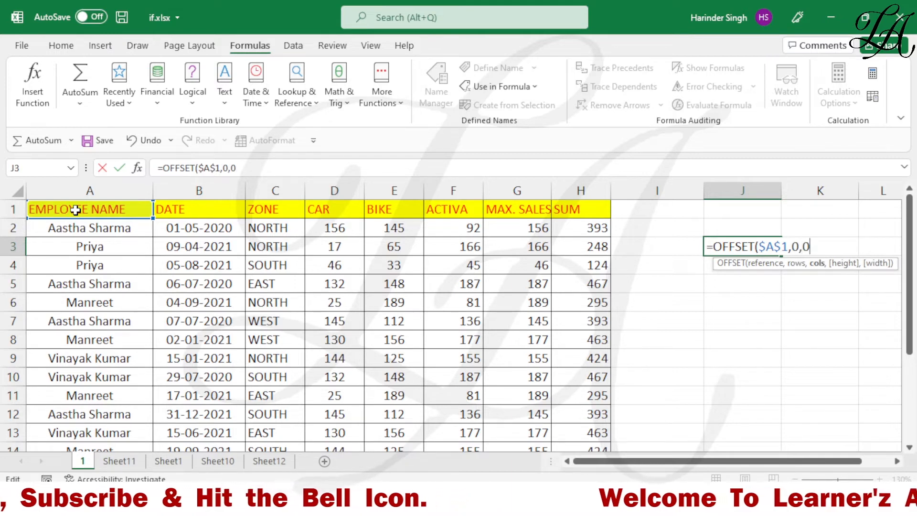
{"action": "type", "text": "0,"}
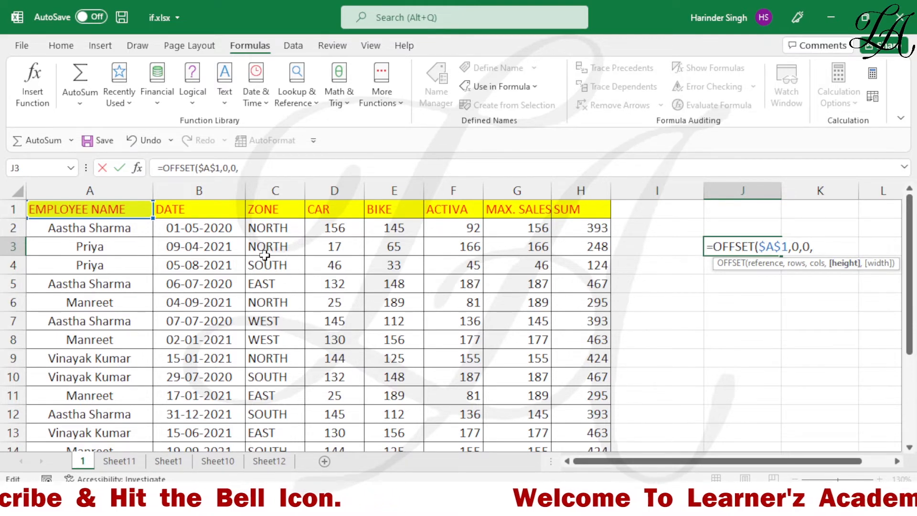
- Set the height argument of the OFFSET formula to COUNTA($A:$A), covering the whole employee name column
{"action": "scroll", "coordinate": [264, 256], "scroll_direction": "down", "scroll_amount": 3}
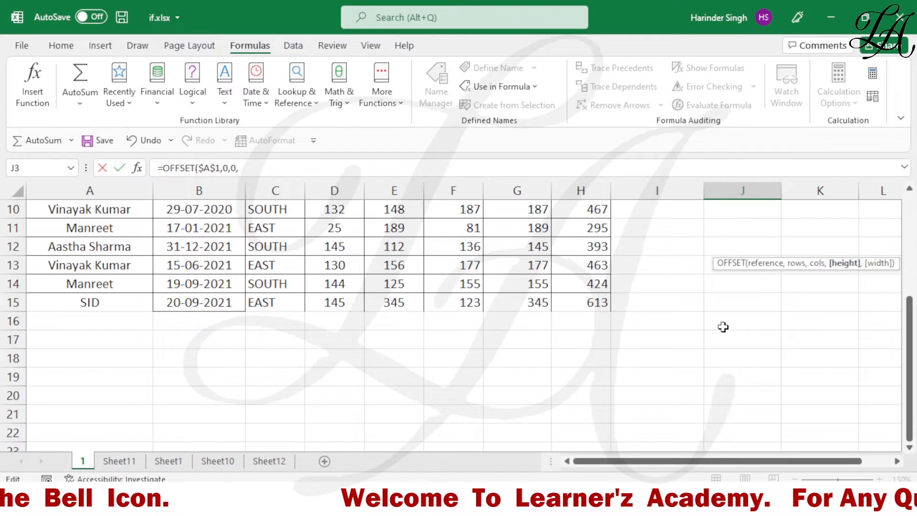
{"action": "scroll", "coordinate": [720, 337], "scroll_direction": "up", "scroll_amount": 3}
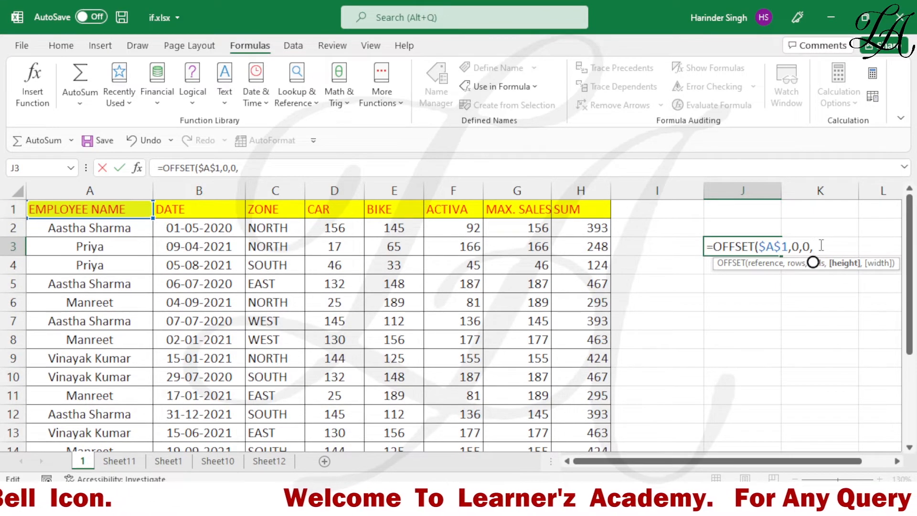
{"action": "type", "text": "COUN"}
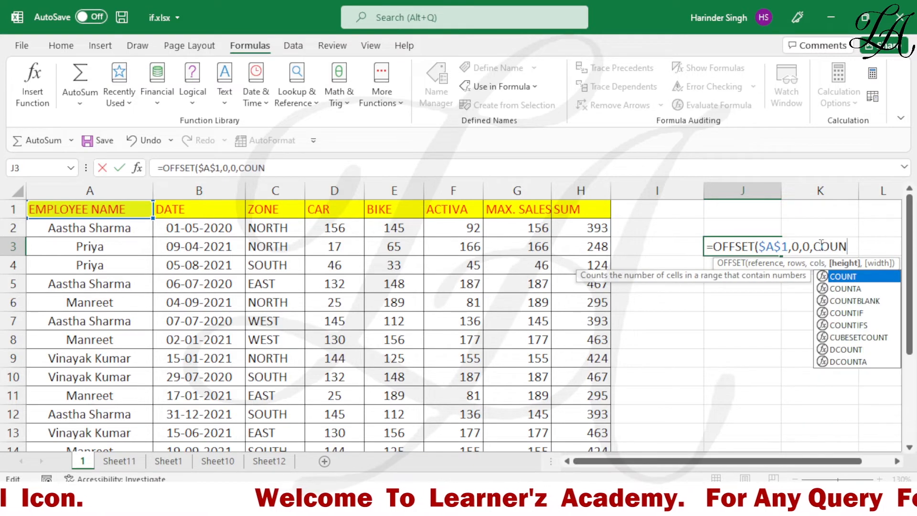
{"action": "type", "text": "TA"}
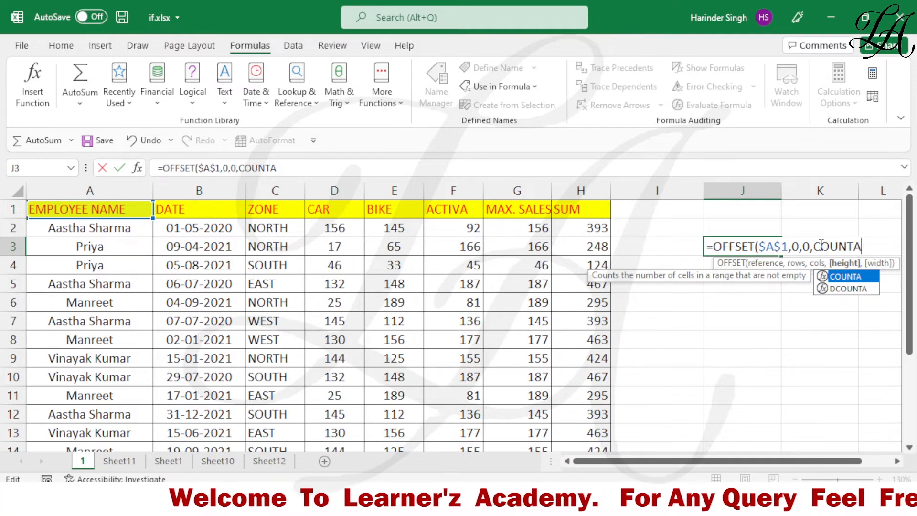
{"action": "type", "text": "("}
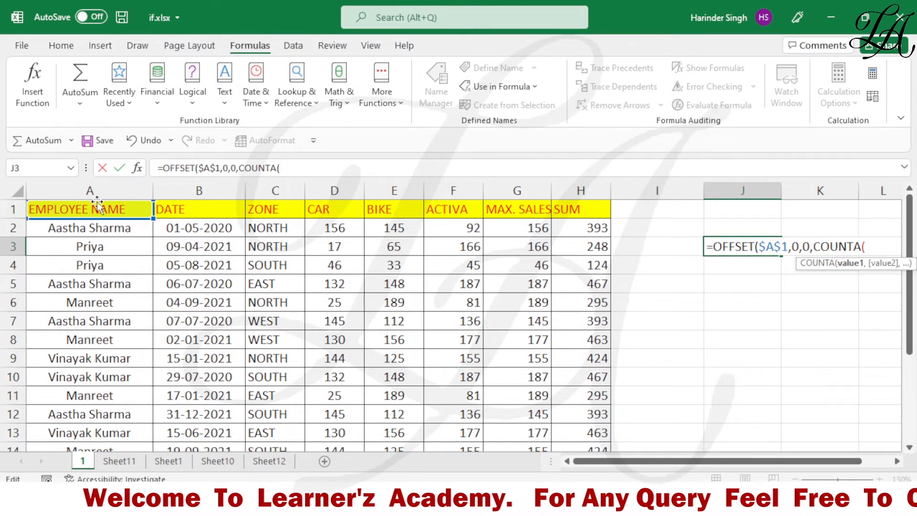
{"action": "left_click", "coordinate": [90, 191]}
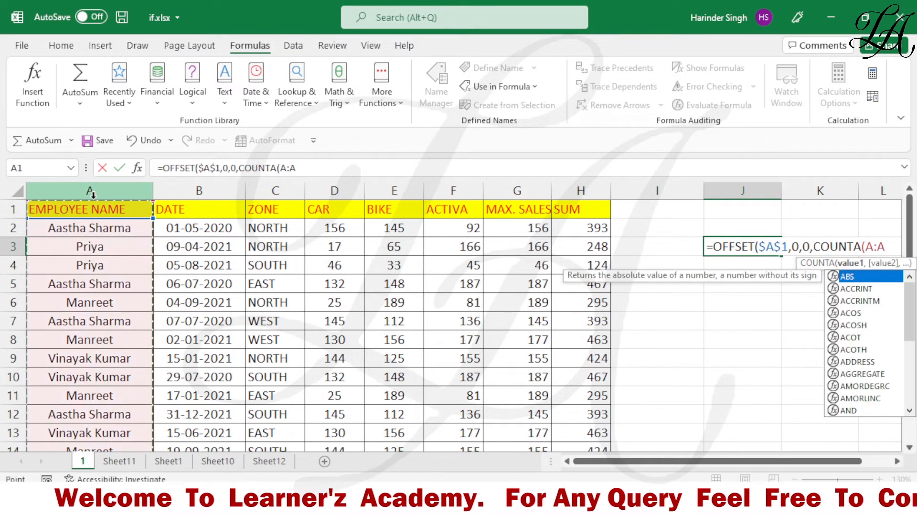
{"action": "key", "text": "F4"}
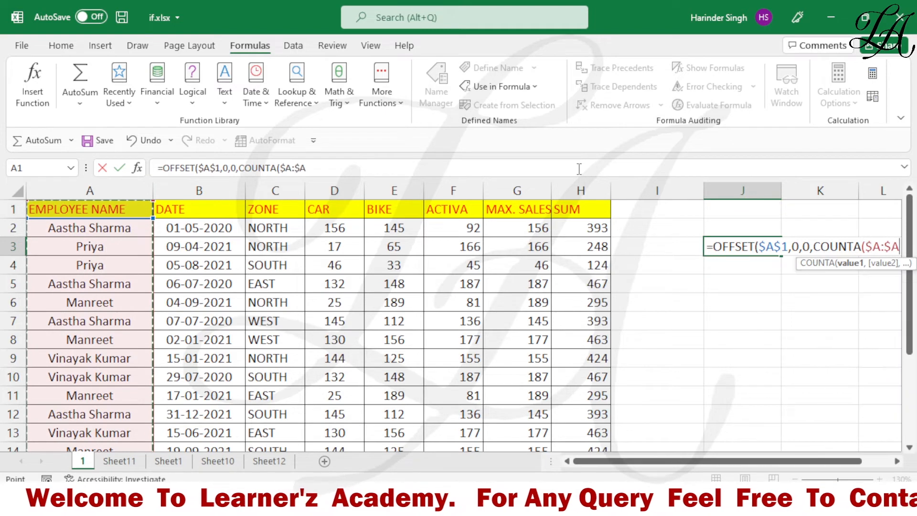
{"action": "type", "text": "),"}
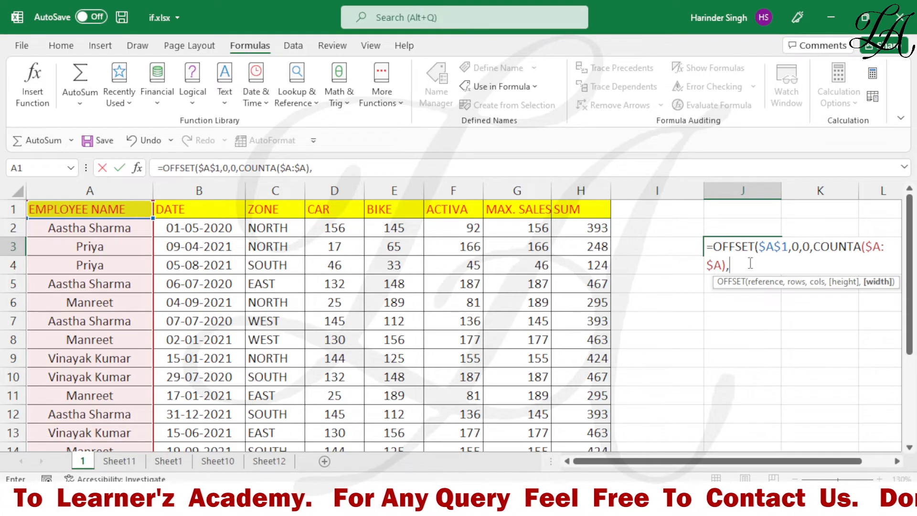
- Set the width argument of the OFFSET formula to COUNTA($1:$1), covering the whole header row, and close the formula's parentheses
{"action": "type", "text": "COUNTA"}
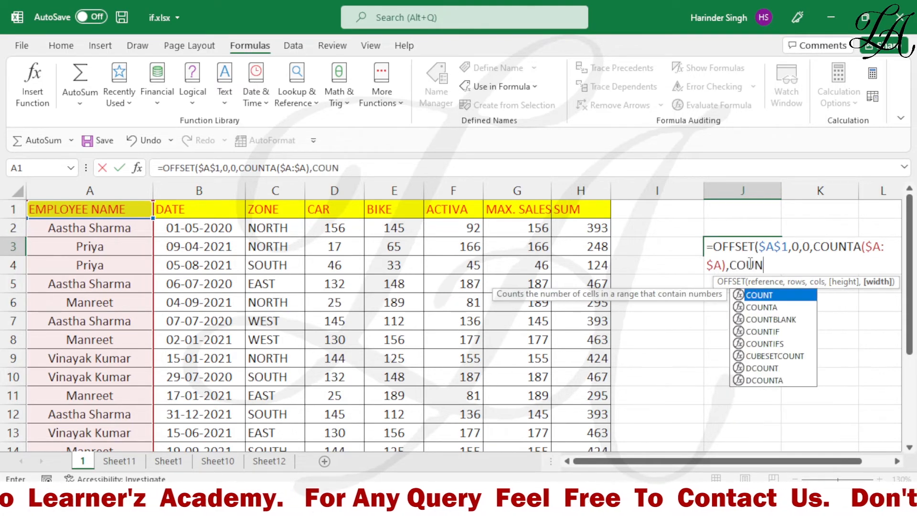
{"action": "type", "text": "("}
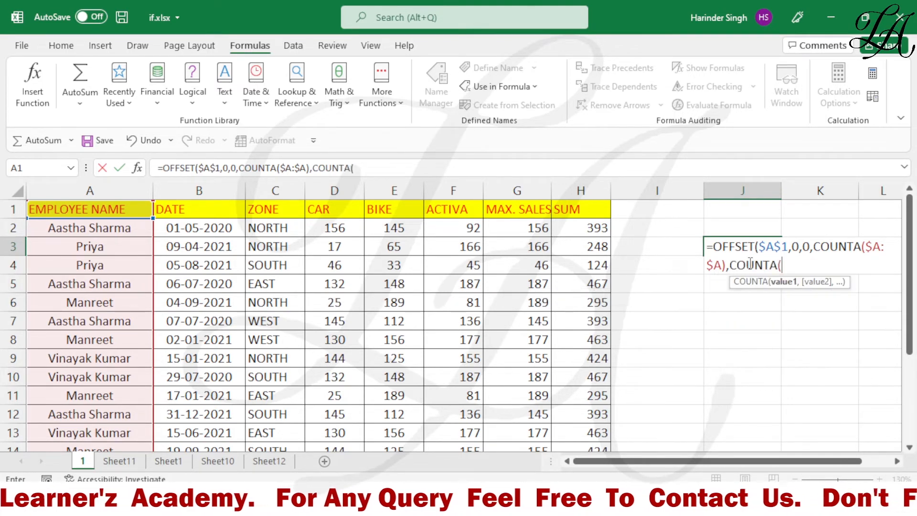
{"action": "left_click", "coordinate": [13, 209]}
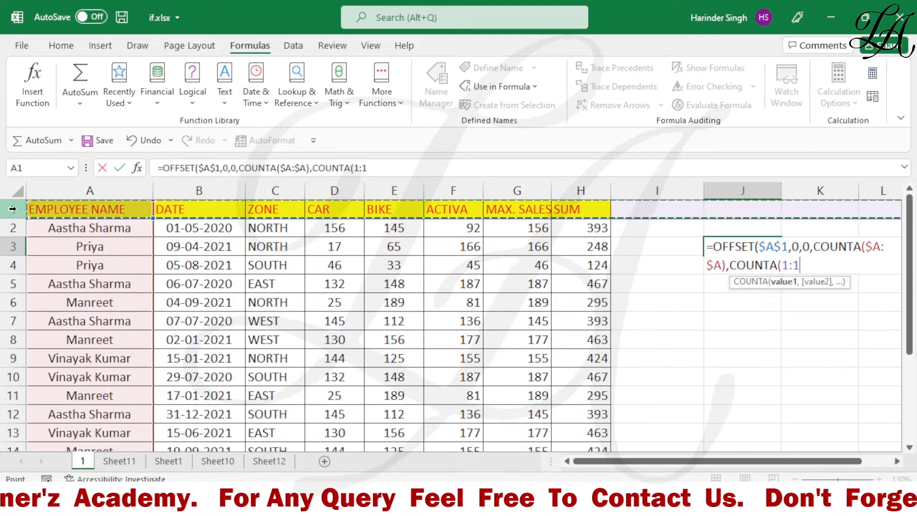
{"action": "key", "text": "F4"}
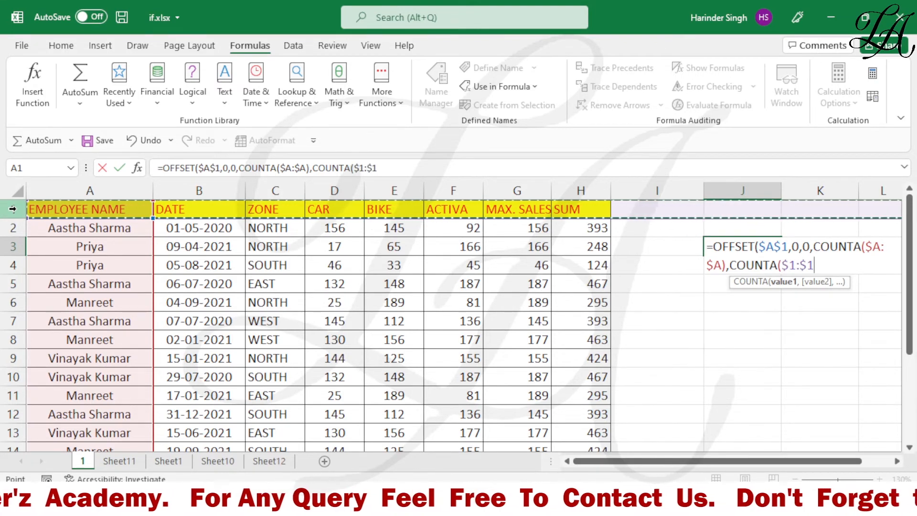
{"action": "type", "text": "))"}
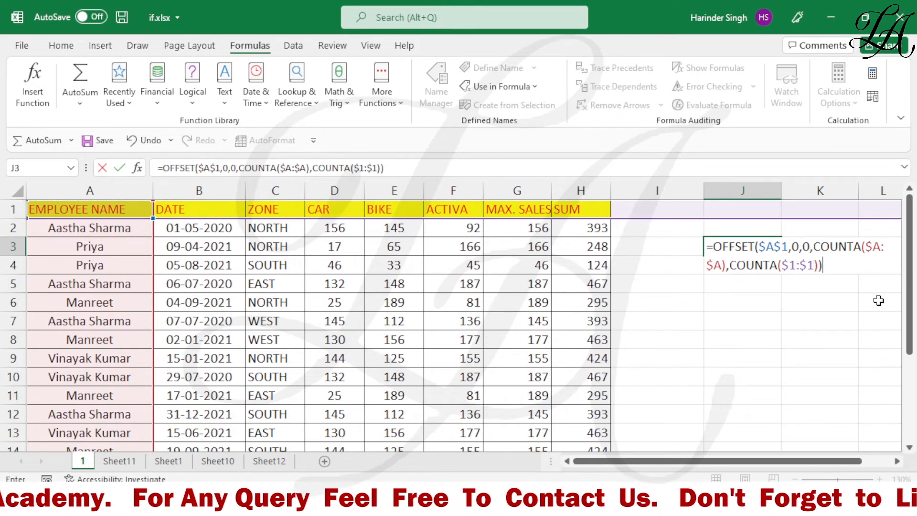
- Copy the complete OFFSET formula text from J3 and finish editing the cell
{"action": "left_click_drag", "start_coordinate": [833, 266], "coordinate": [726, 248]}
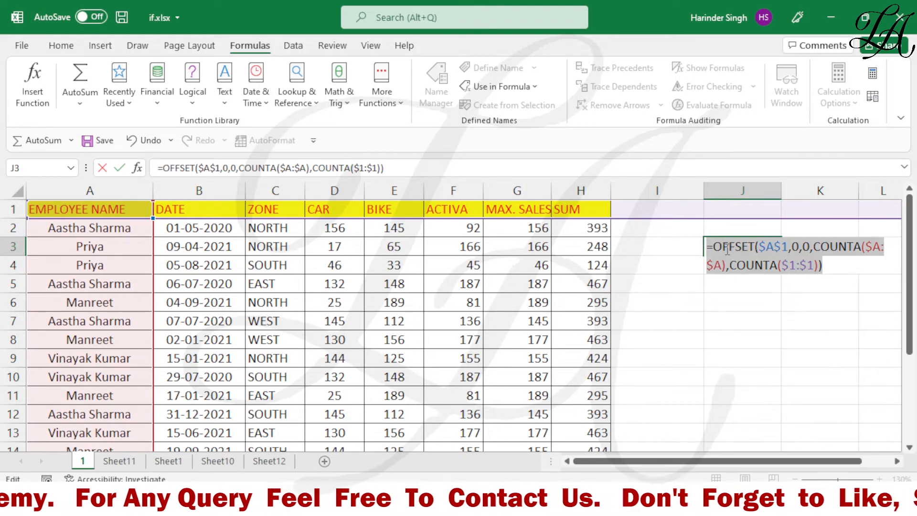
{"action": "right_click", "coordinate": [726, 250]}
{"action": "left_click", "coordinate": [753, 280]}
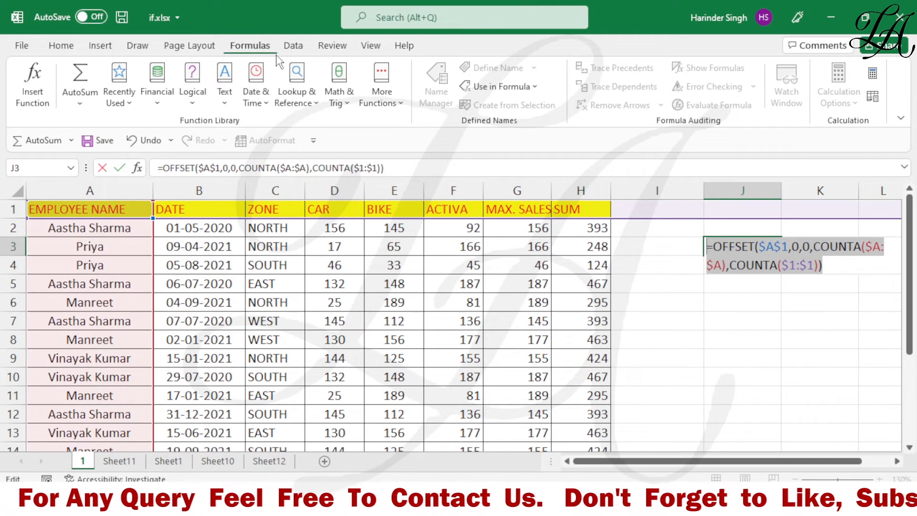
{"action": "left_click", "coordinate": [675, 306]}
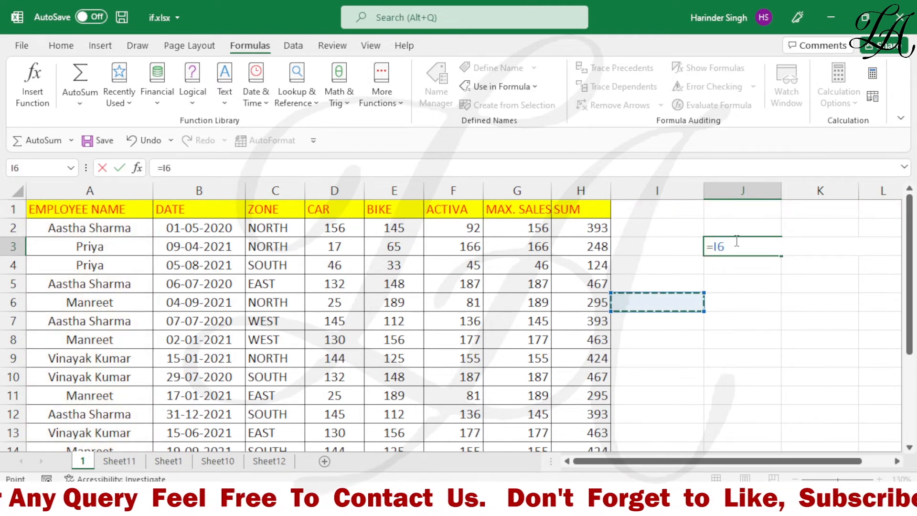
{"action": "key", "text": "Return"}
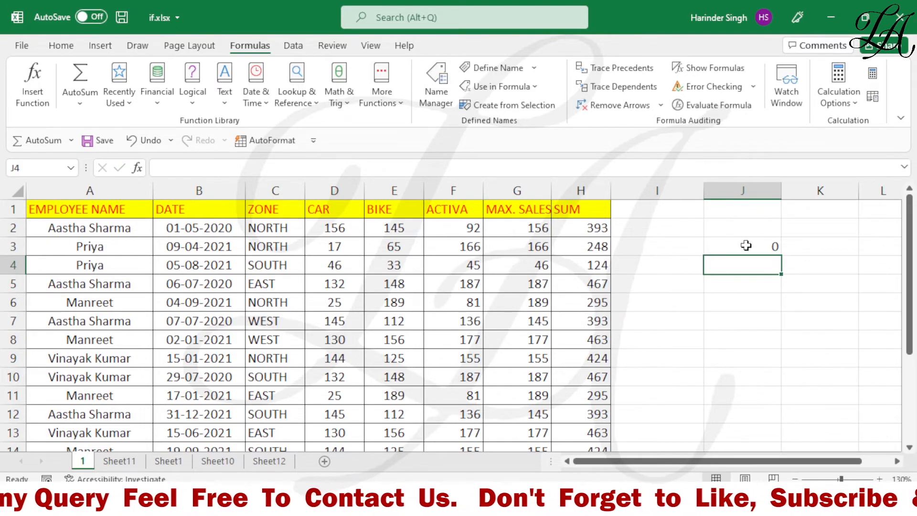